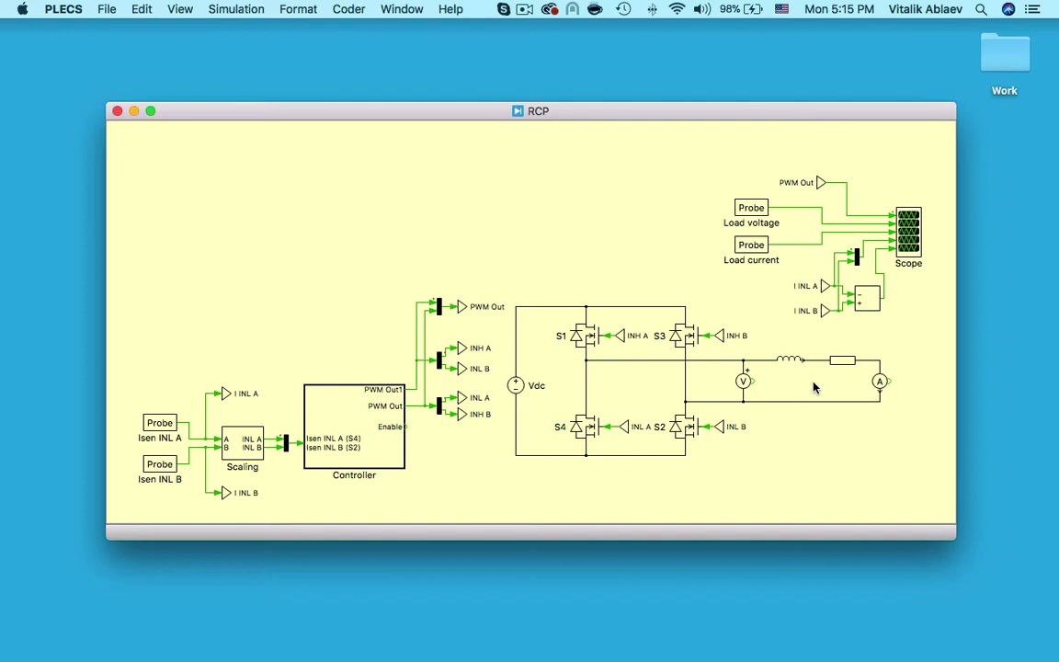
Step: Open the Controller subsystem diagram and switch between it and the top-level RCP model window
{"action": "double_click", "coordinate": [347, 413]}
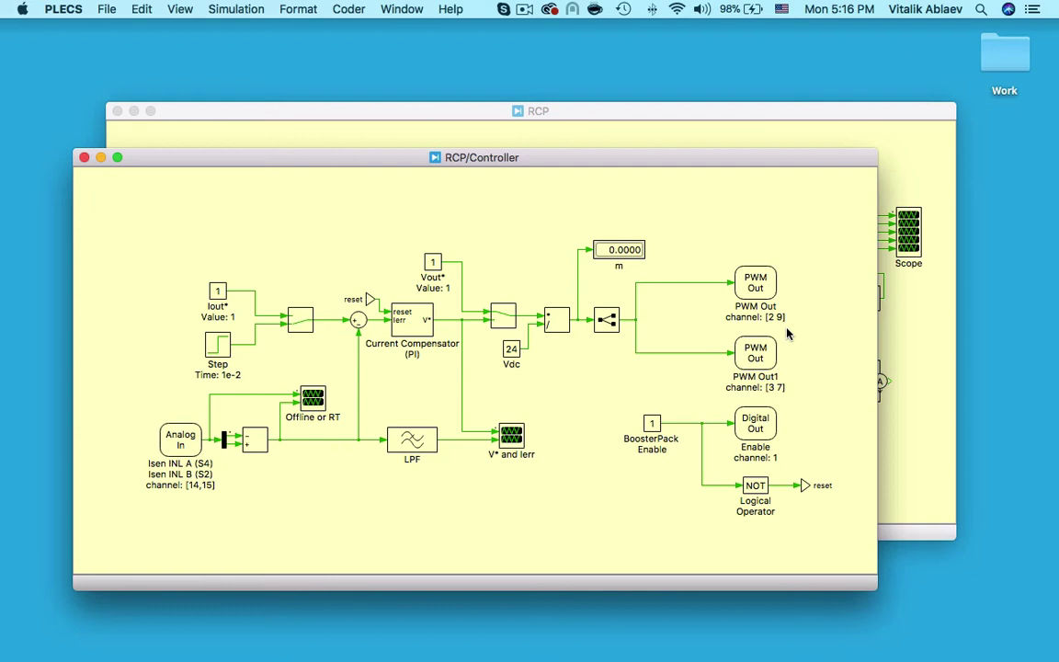
{"action": "left_click", "coordinate": [898, 339]}
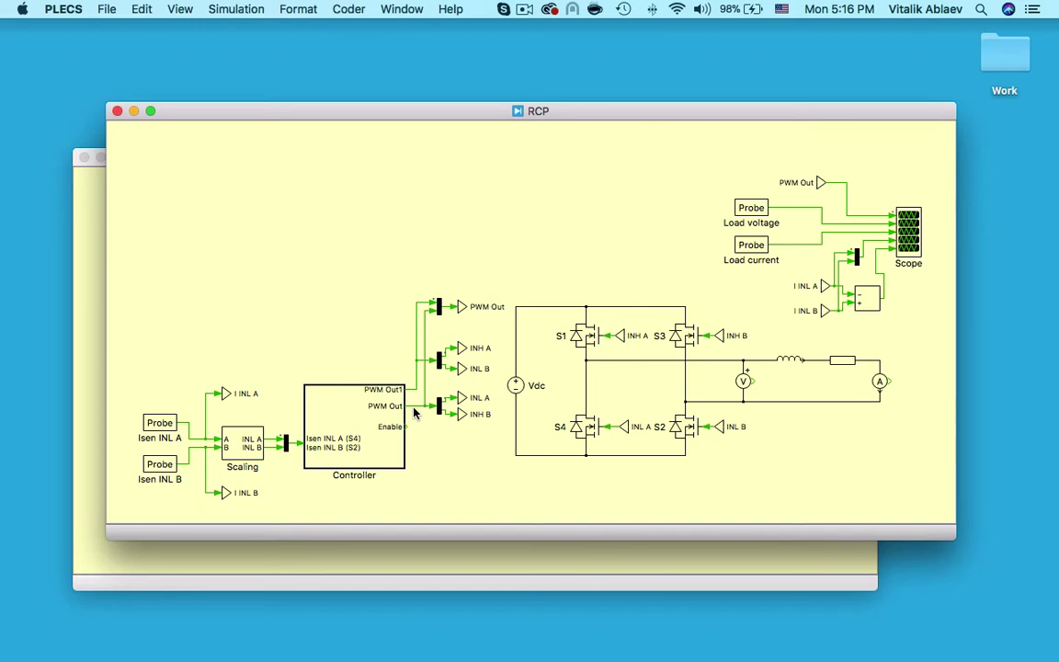
{"action": "left_click", "coordinate": [439, 571]}
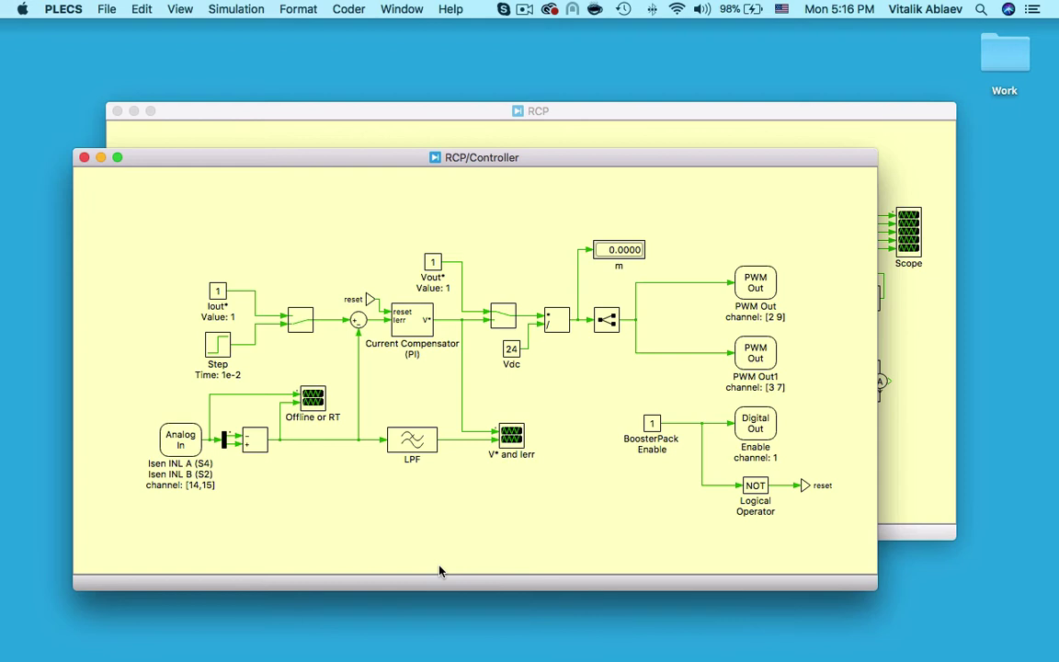
{"action": "left_click", "coordinate": [895, 477]}
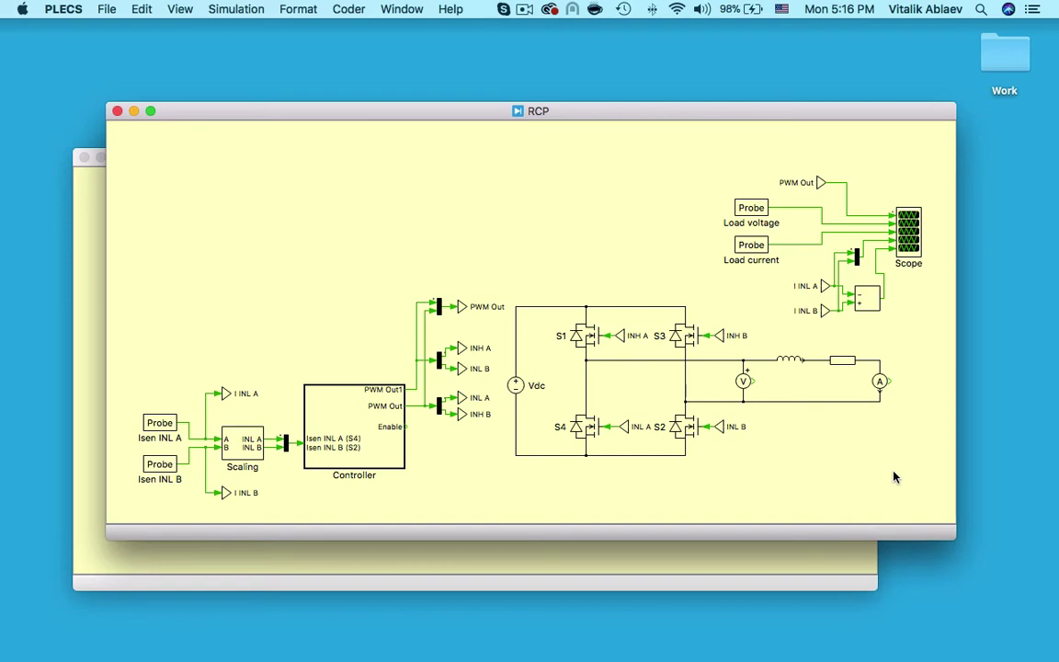
{"action": "left_click", "coordinate": [772, 556]}
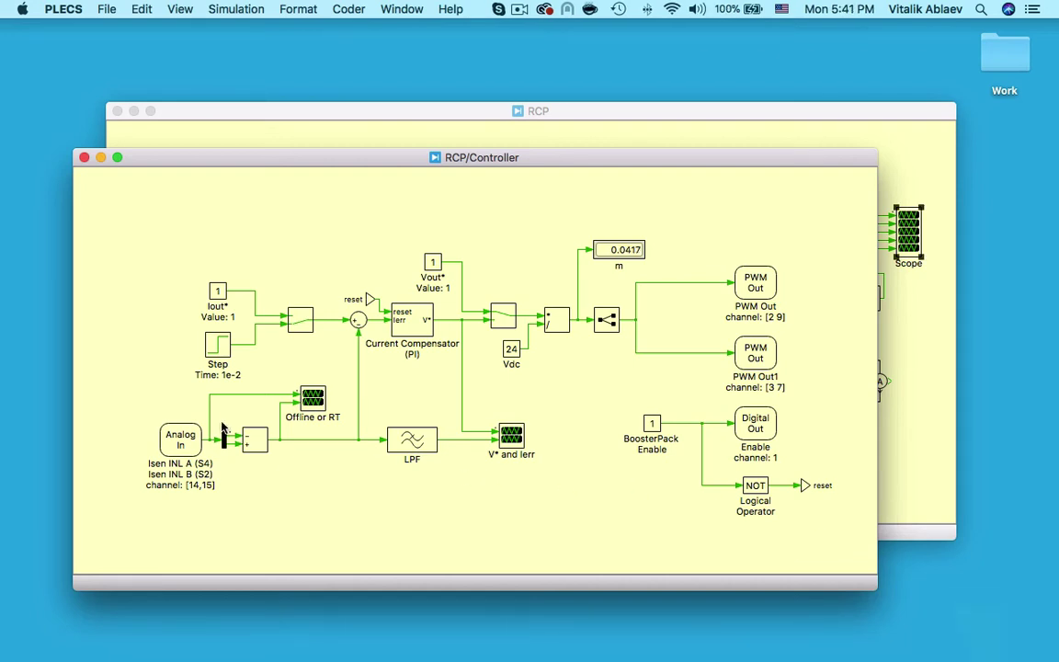
Step: Inspect the Analog In parameters, then the PWM Out block's channels [2 9] and 10000 Hz symmetrical carrier
{"action": "double_click", "coordinate": [175, 437]}
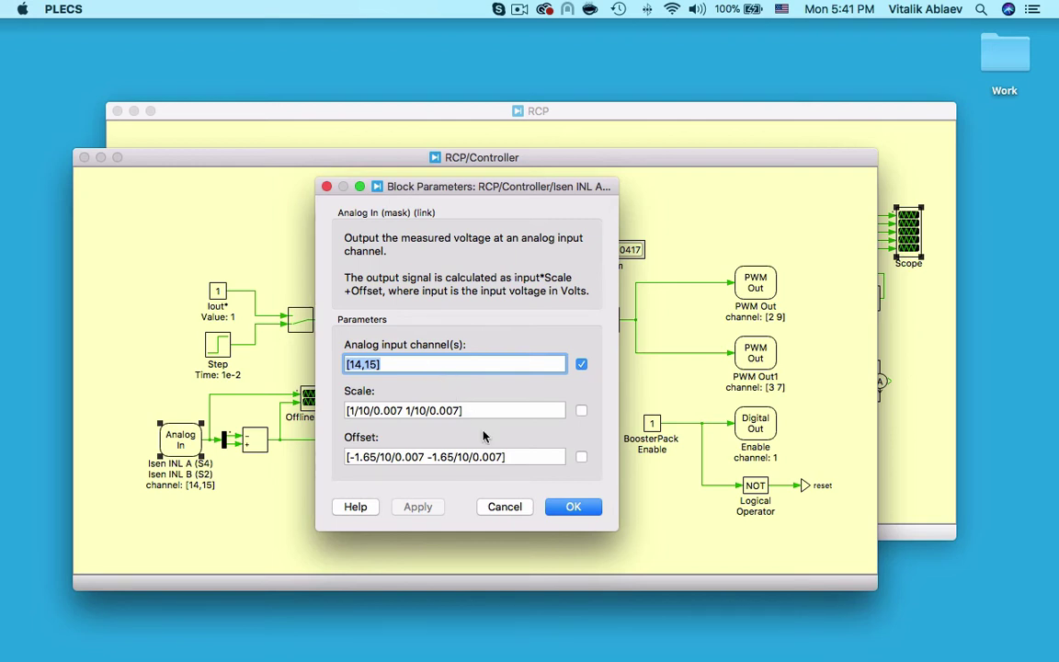
{"action": "left_click", "coordinate": [570, 506]}
{"action": "double_click", "coordinate": [754, 282]}
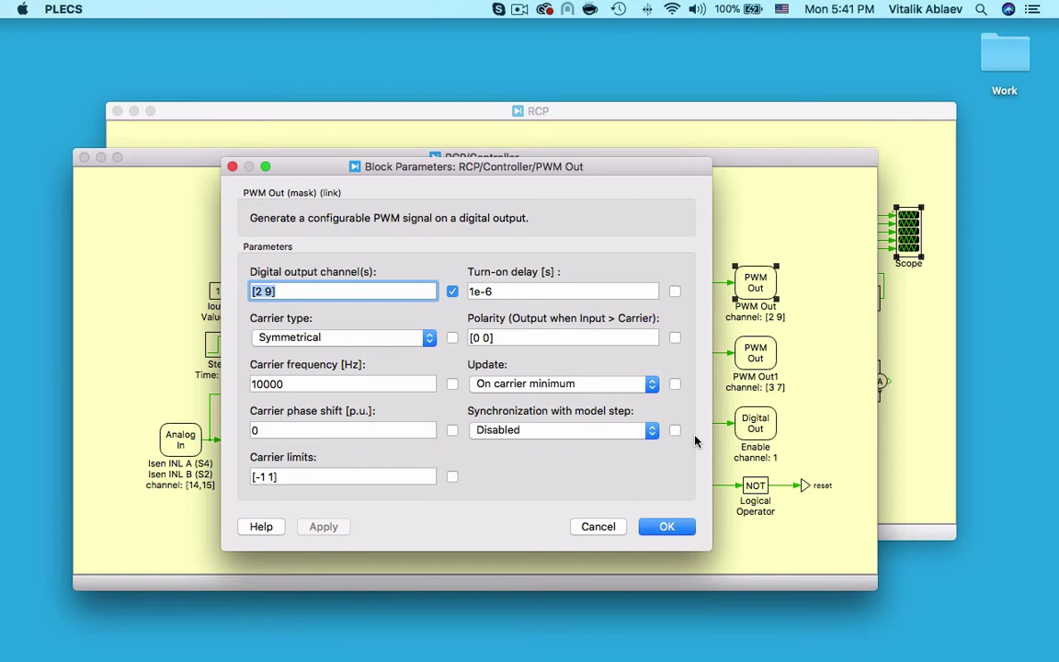
{"action": "left_click", "coordinate": [670, 527]}
Step: Bring up the Library Browser with Cmd+L, then minimise it out of view
{"action": "key", "text": "super+l"}
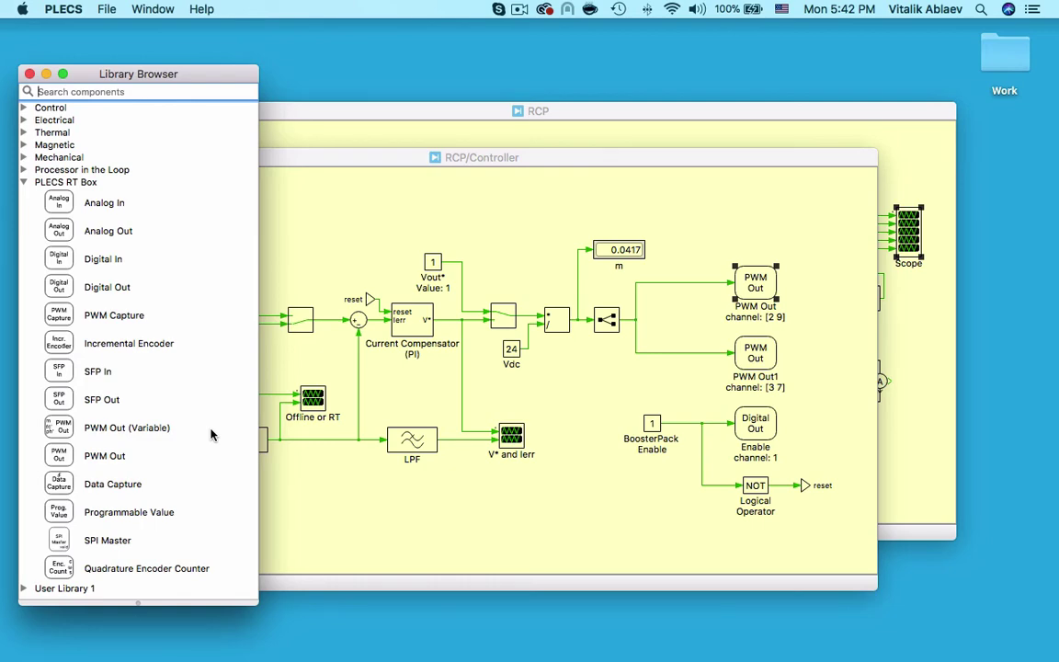
{"action": "left_click", "coordinate": [44, 73]}
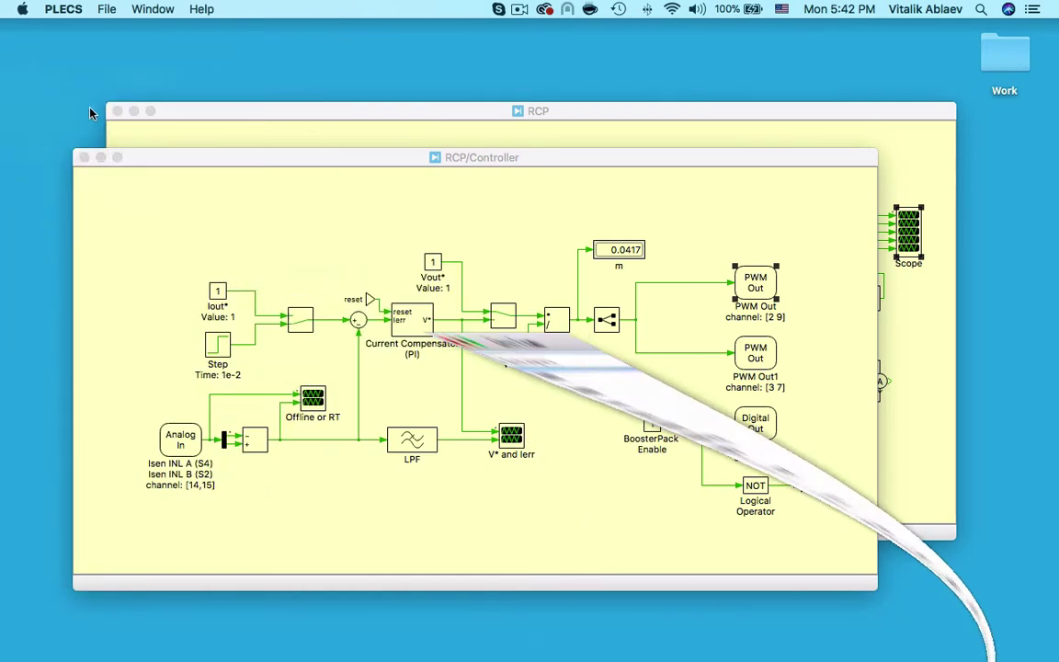
Step: Deselect the PWM Out block by clicking empty canvas in the Controller diagram
{"action": "left_click", "coordinate": [799, 430]}
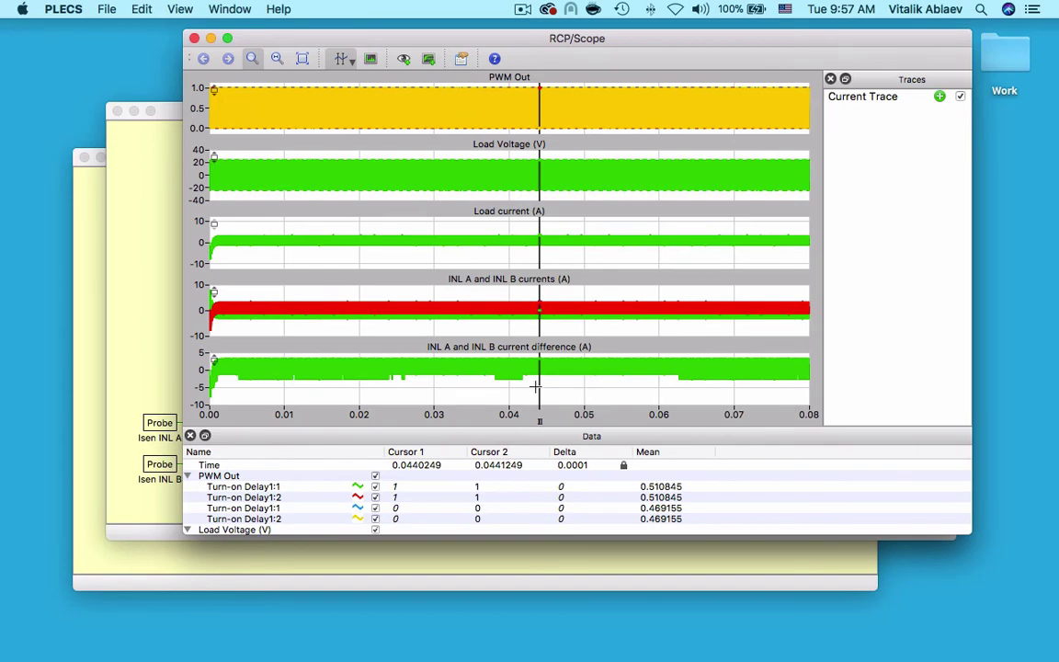
Step: Save the current scope run as a trace named 'Open loop'
{"action": "left_click", "coordinate": [187, 477]}
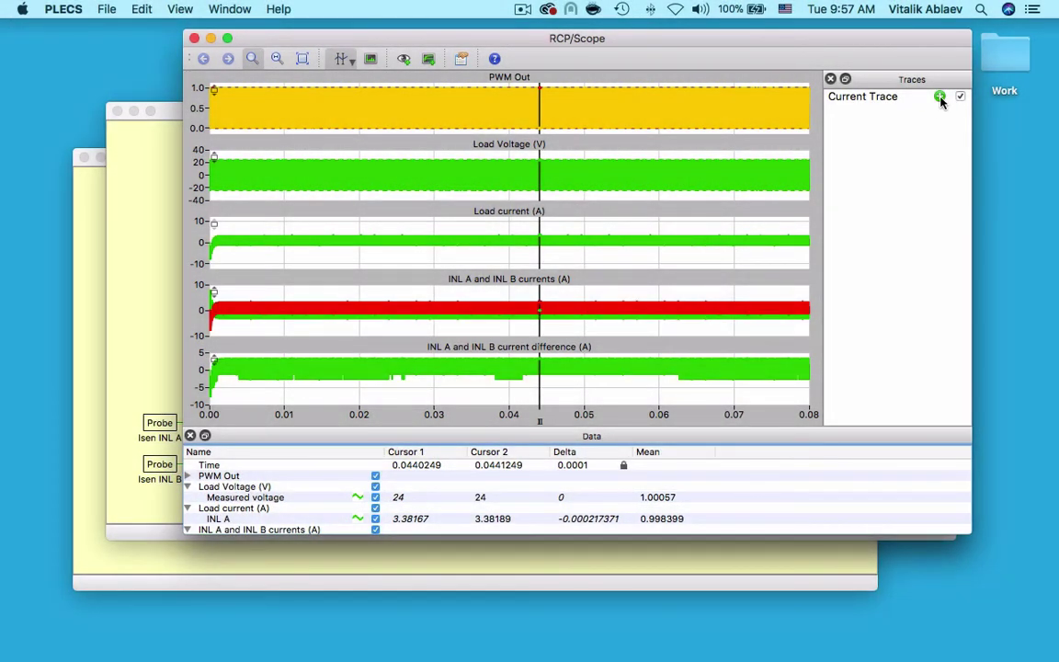
{"action": "left_click", "coordinate": [938, 96]}
{"action": "type", "text": "Open loop"}
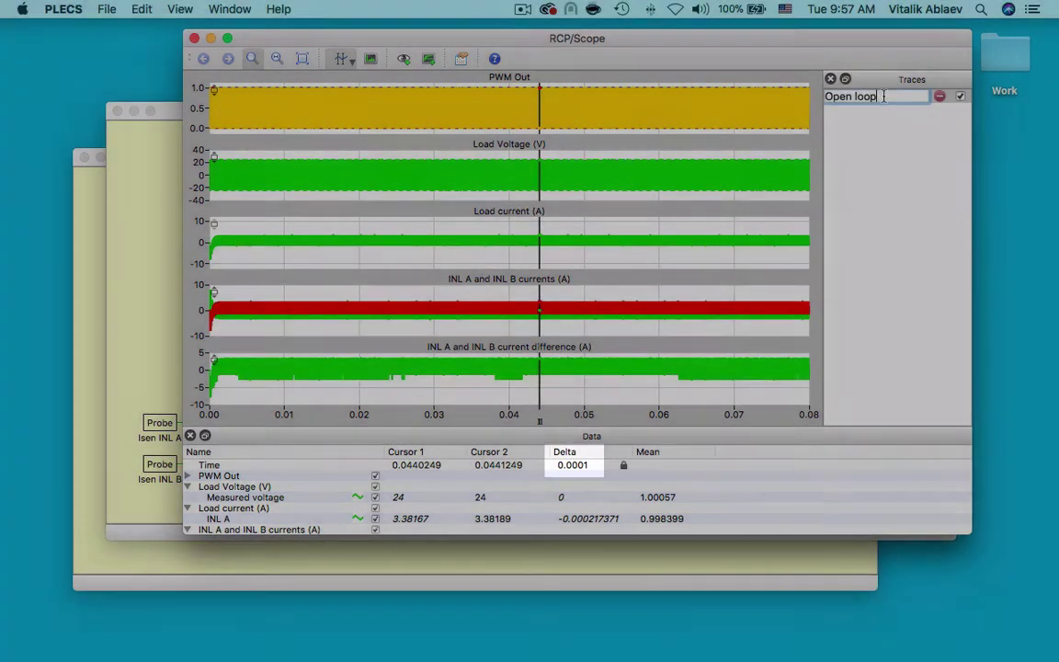
{"action": "key", "text": "Return"}
Step: Run a new simulation in the Load current scope, then select the current setpoint switch
{"action": "left_click", "coordinate": [115, 249]}
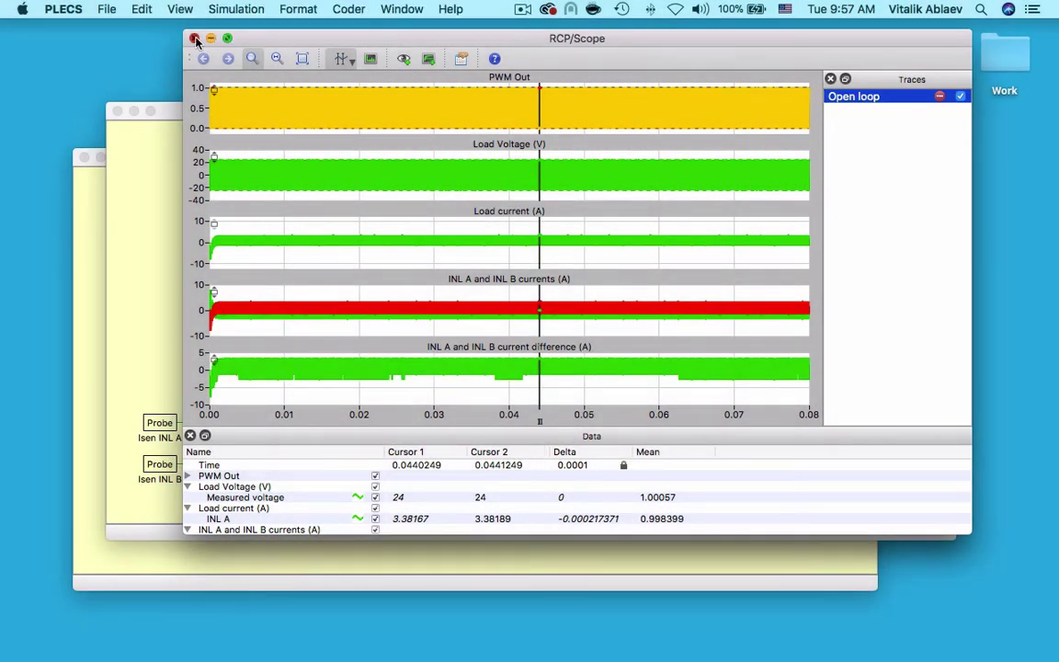
{"action": "left_click", "coordinate": [86, 252]}
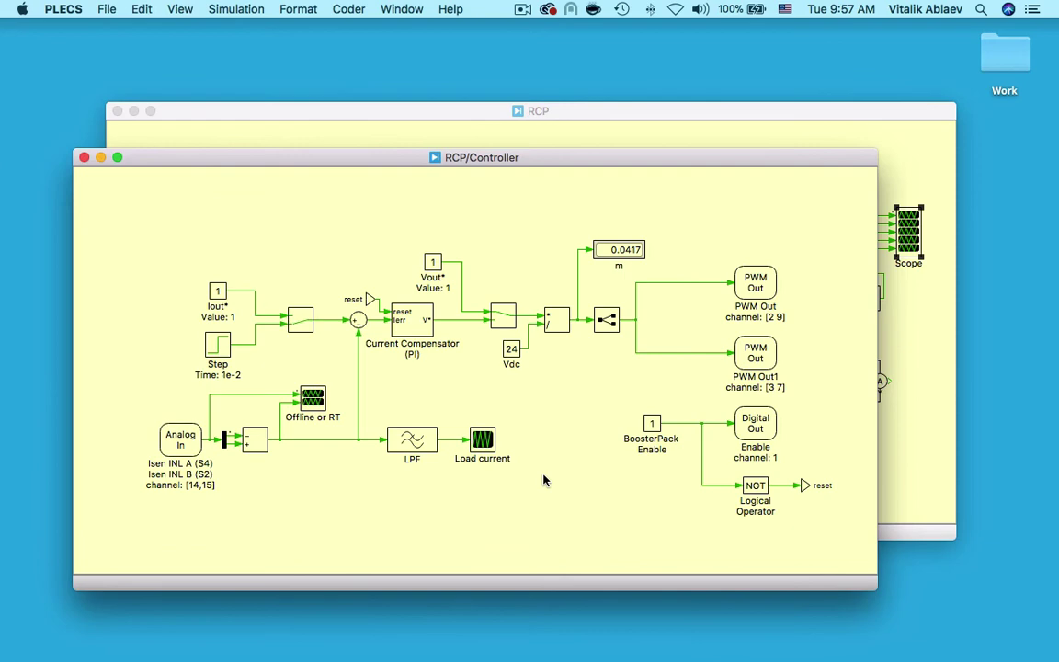
{"action": "left_click", "coordinate": [505, 317]}
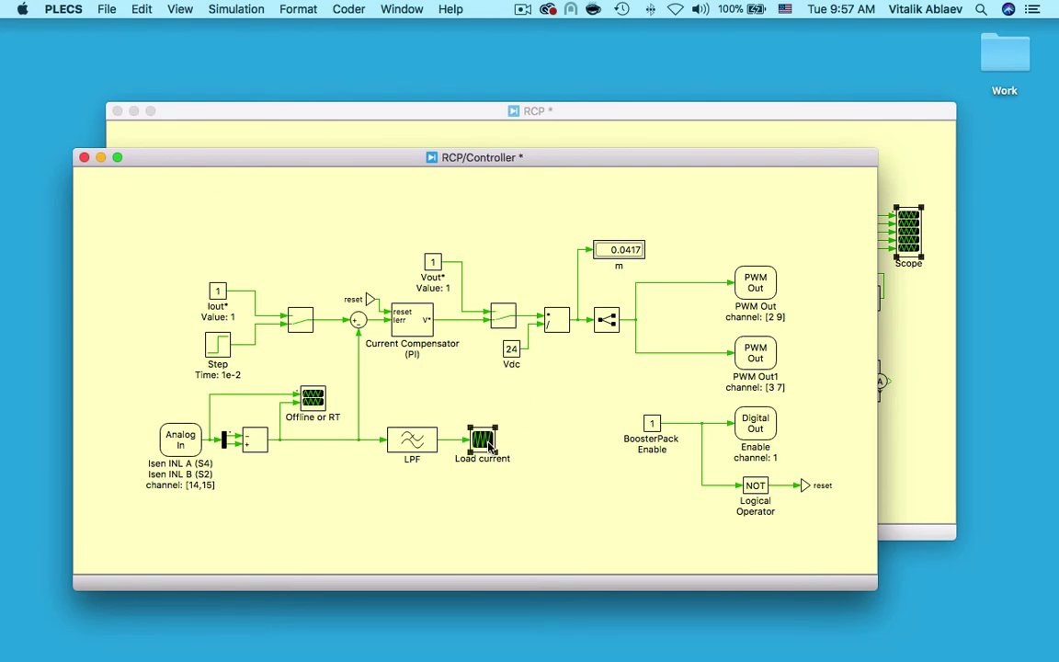
{"action": "double_click", "coordinate": [484, 445]}
{"action": "key", "text": "super+t"}
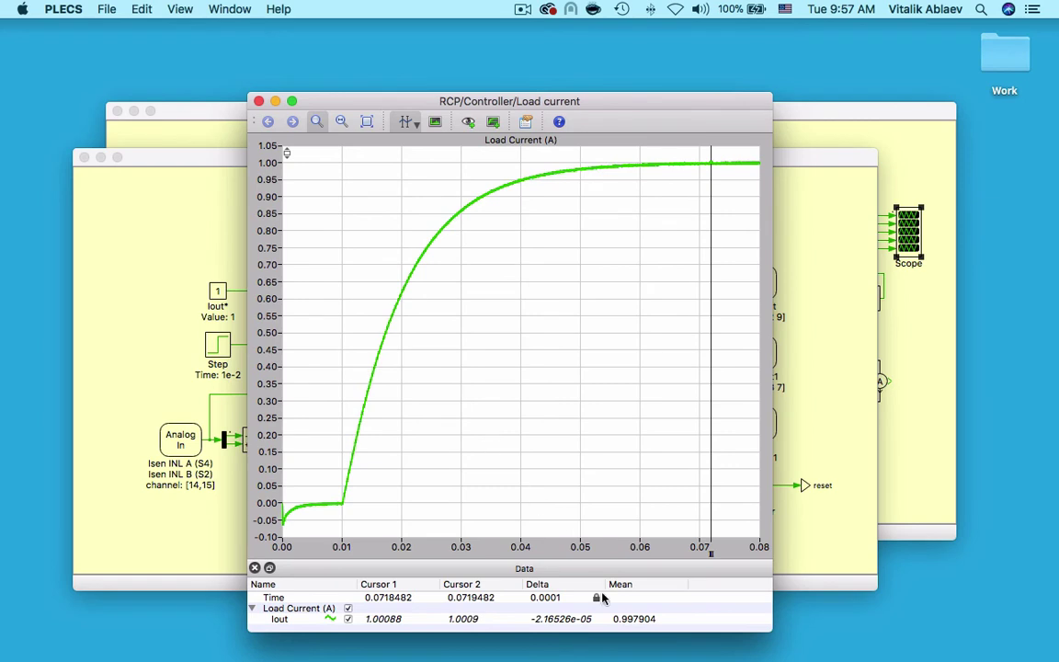
{"action": "left_click", "coordinate": [258, 100]}
{"action": "left_click", "coordinate": [301, 319]}
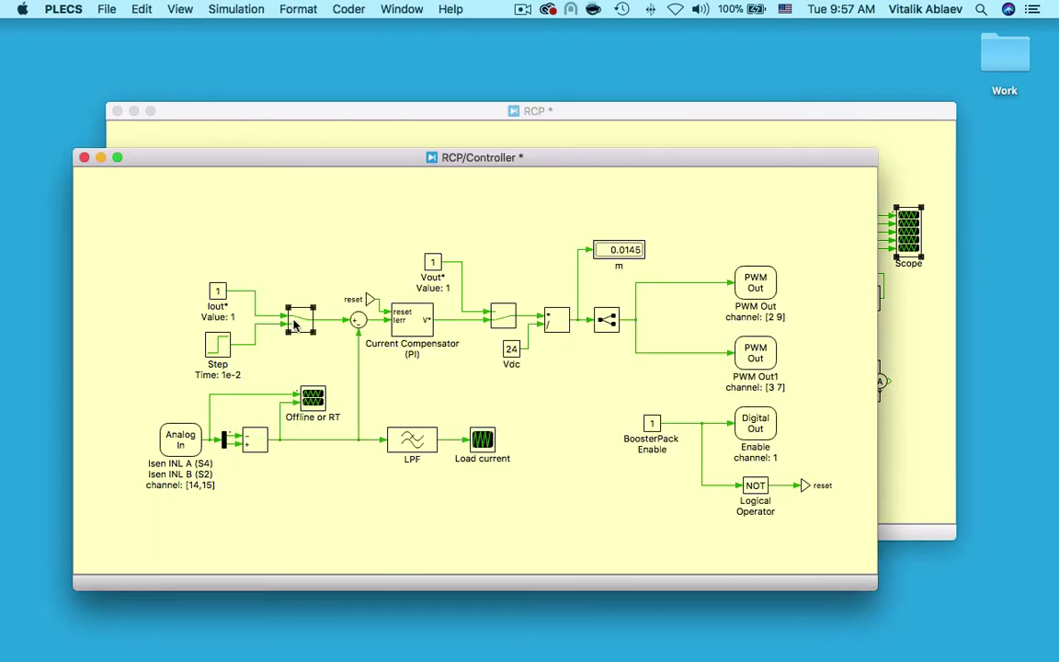
Step: Rerun the simulation in the main scope and save it as a trace named 'Closed loop'
{"action": "double_click", "coordinate": [913, 237]}
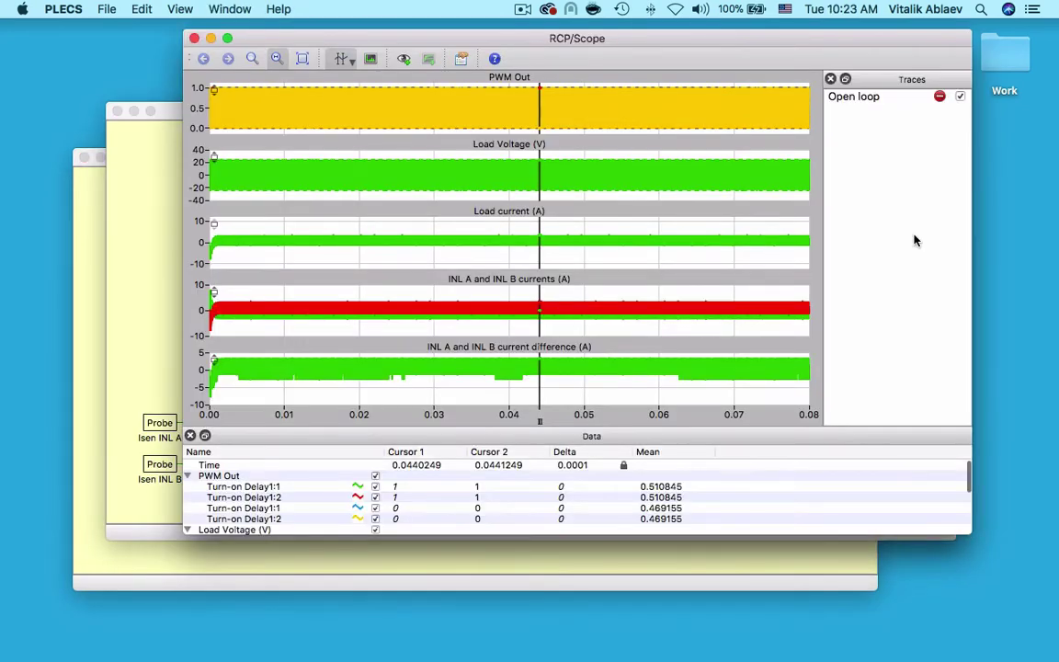
{"action": "key", "text": "super+t"}
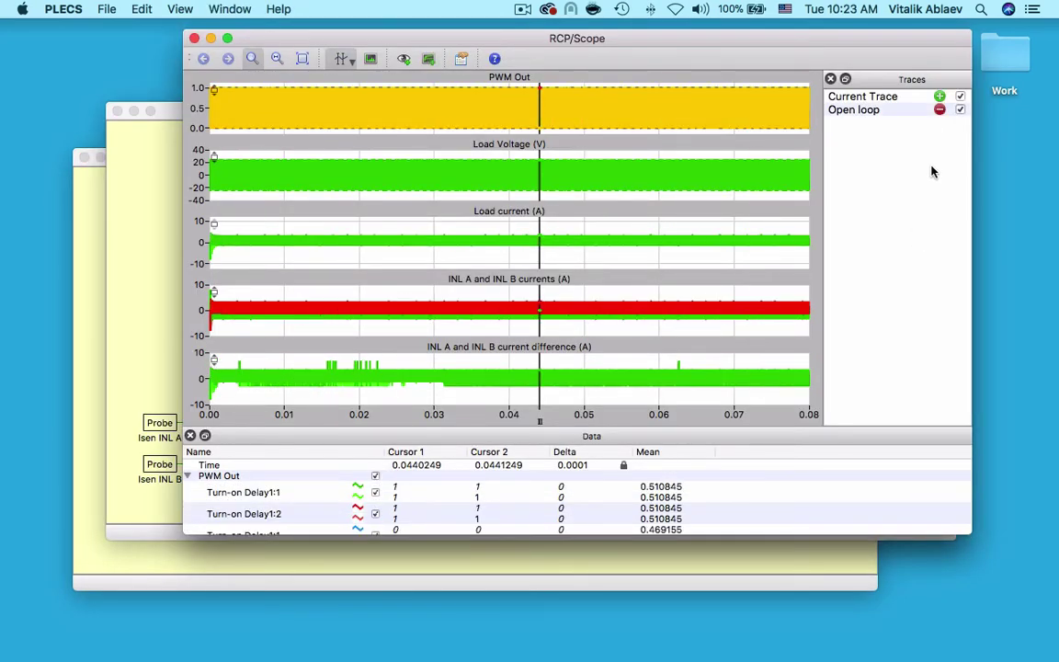
{"action": "left_click", "coordinate": [939, 95]}
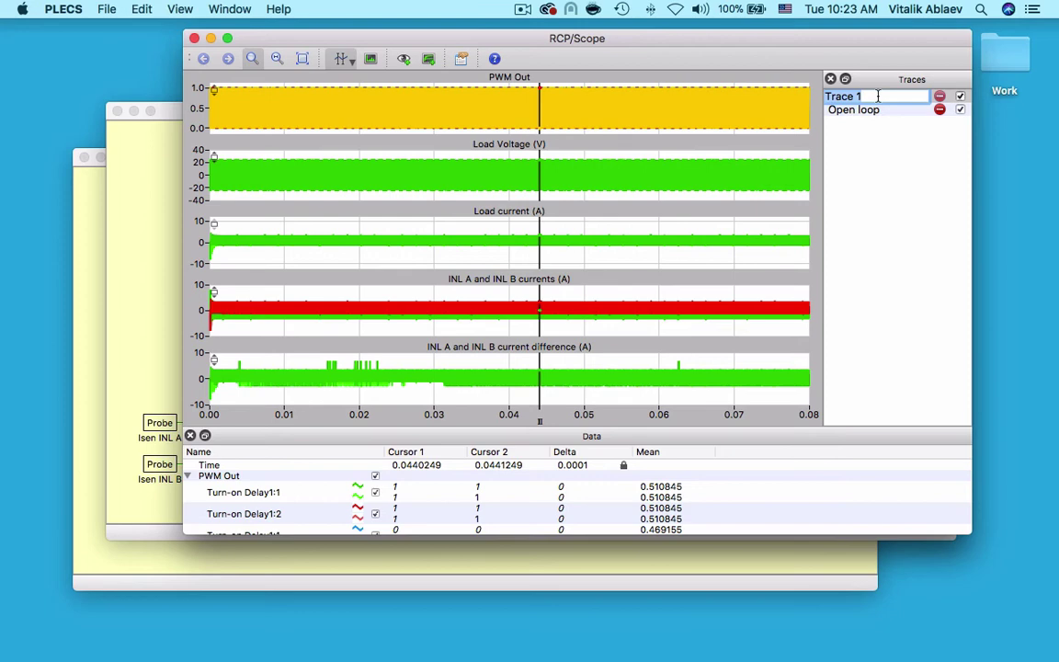
{"action": "type", "text": "Closed loop"}
{"action": "key", "text": "Return"}
{"action": "left_click", "coordinate": [186, 479]}
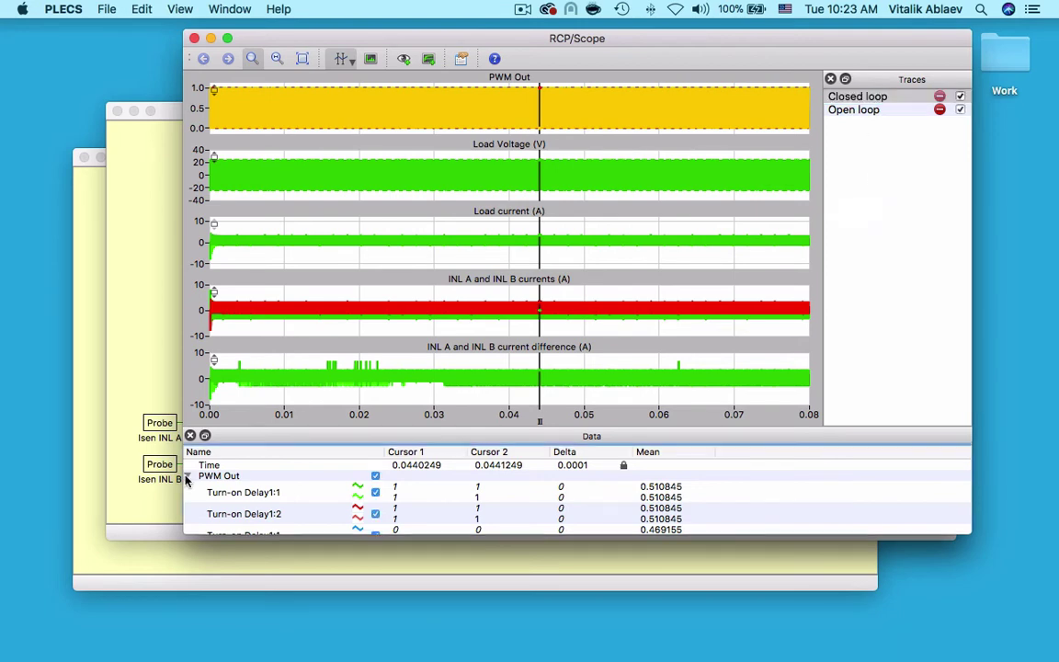
Step: Zoom the time axis to about 0.0414–0.045 s and spread the Load current signals
{"action": "left_click", "coordinate": [188, 476]}
{"action": "scroll", "coordinate": [342, 497], "scroll_direction": "down", "scroll_amount": 1}
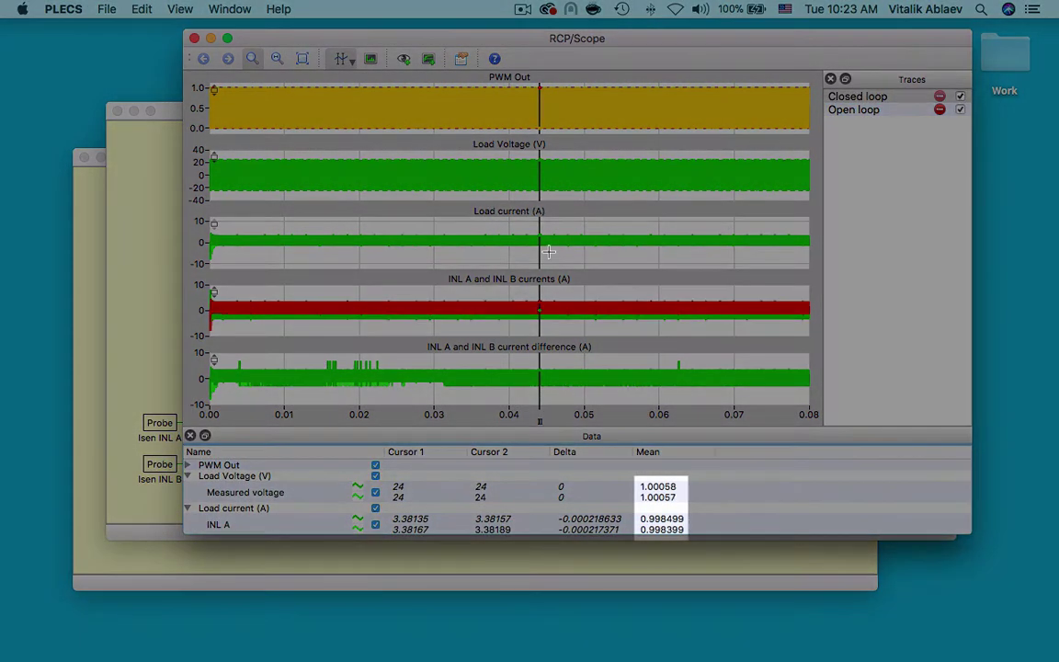
{"action": "left_click_drag", "start_coordinate": [520, 244], "coordinate": [548, 251]}
{"action": "right_click", "coordinate": [660, 247]}
{"action": "left_click", "coordinate": [708, 366]}
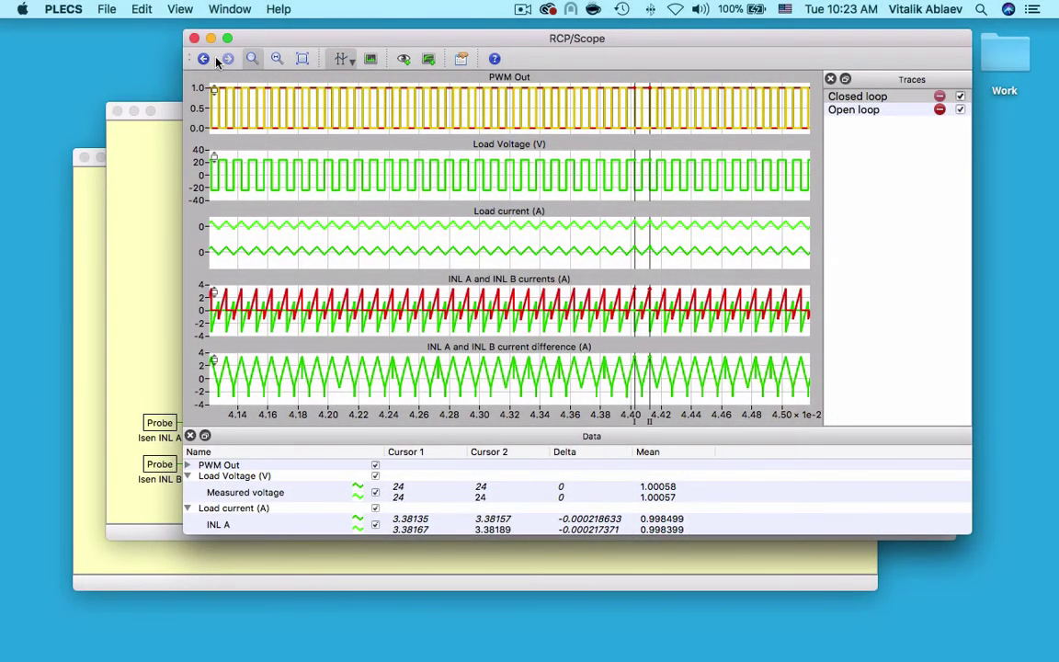
{"action": "left_click", "coordinate": [194, 38]}
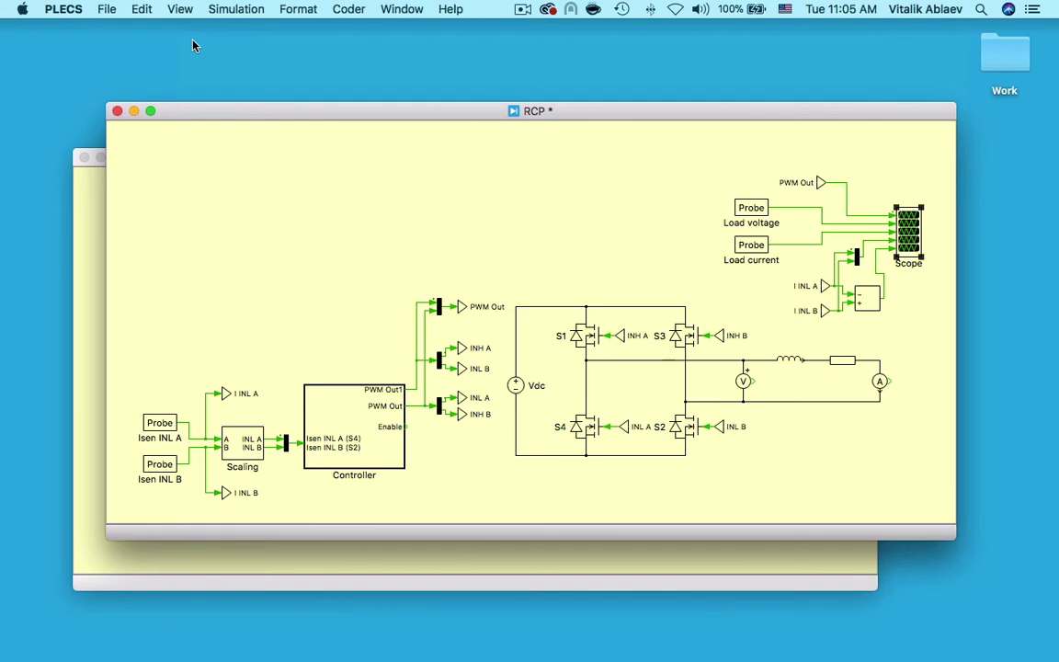
Step: Generate C code for the Controller subsystem from the Coder Options target settings
{"action": "left_click", "coordinate": [350, 13]}
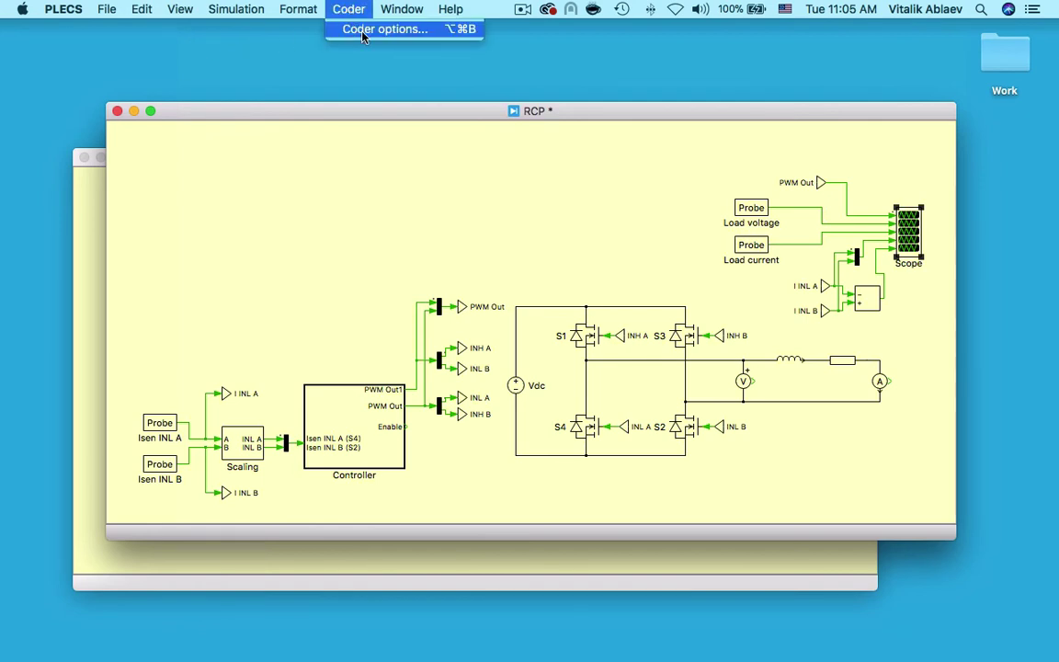
{"action": "left_click", "coordinate": [364, 30]}
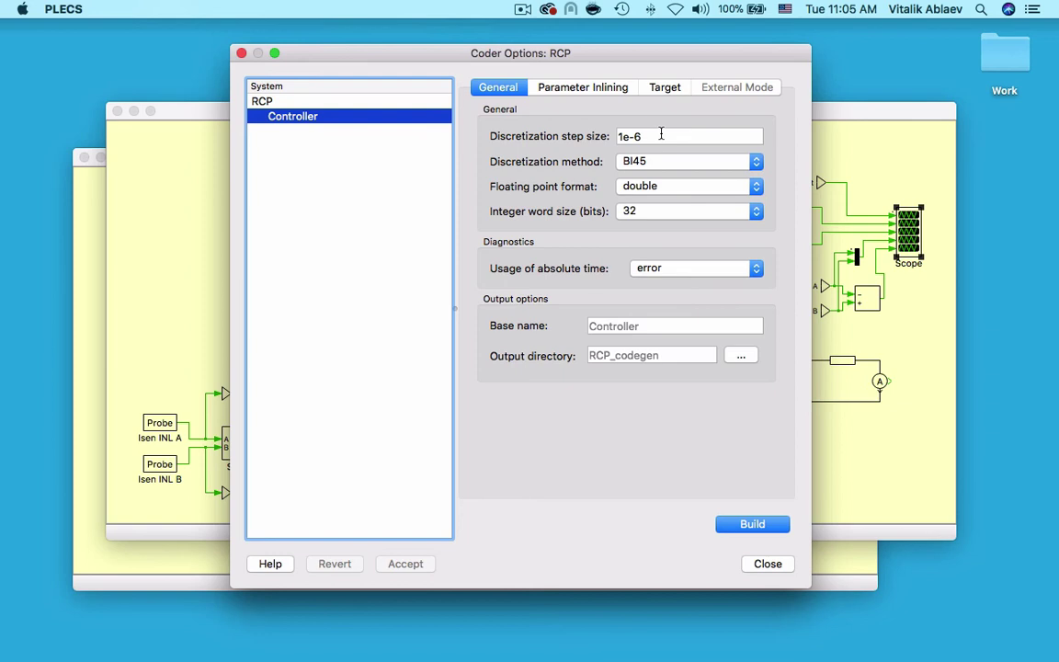
{"action": "left_click", "coordinate": [673, 89]}
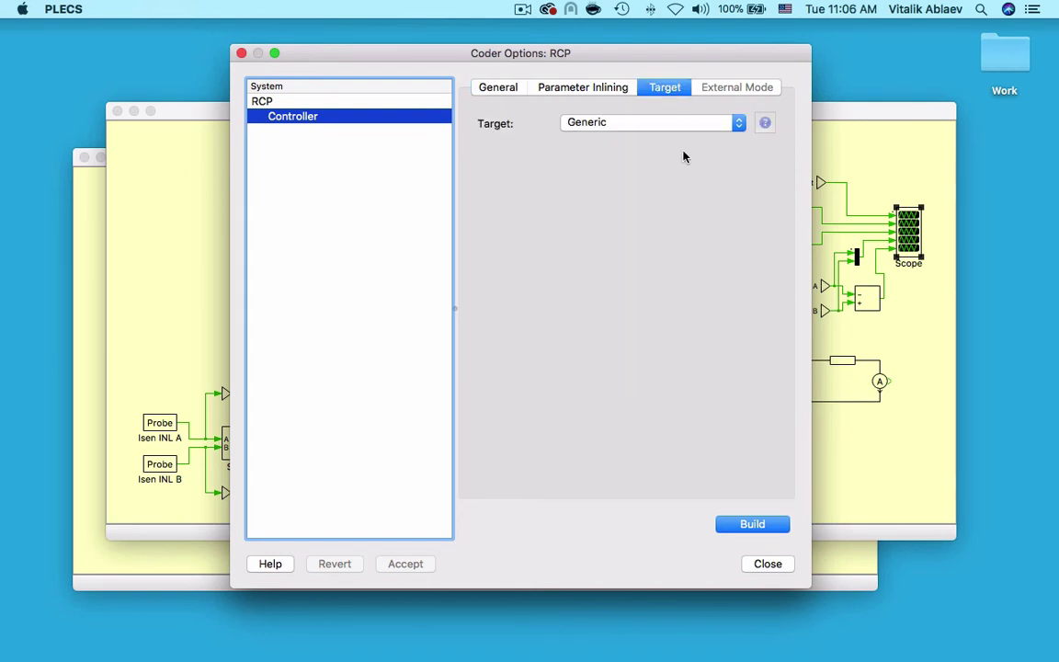
{"action": "left_click", "coordinate": [782, 526]}
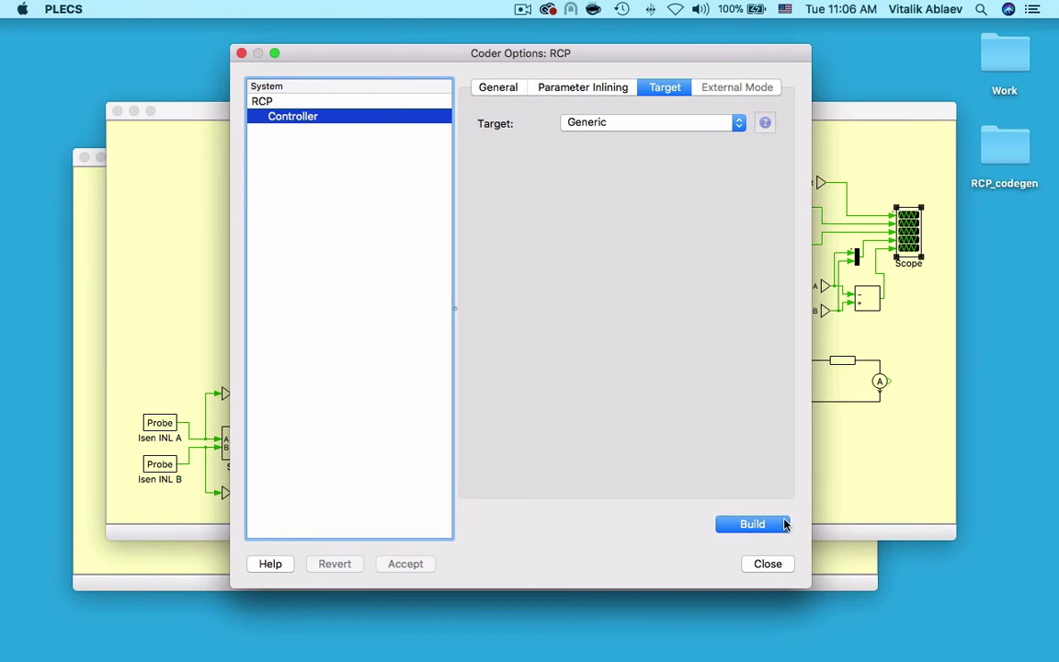
Step: Preview Controller.c in the RCP_codegen folder, then close the folder and Coder Options
{"action": "double_click", "coordinate": [993, 152]}
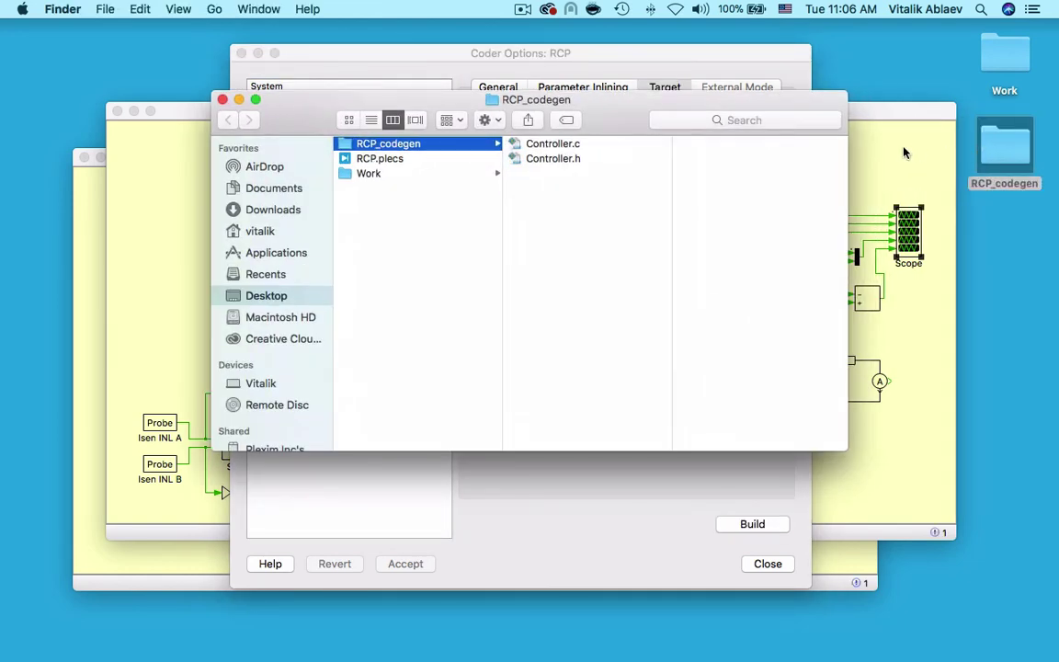
{"action": "left_click", "coordinate": [555, 144]}
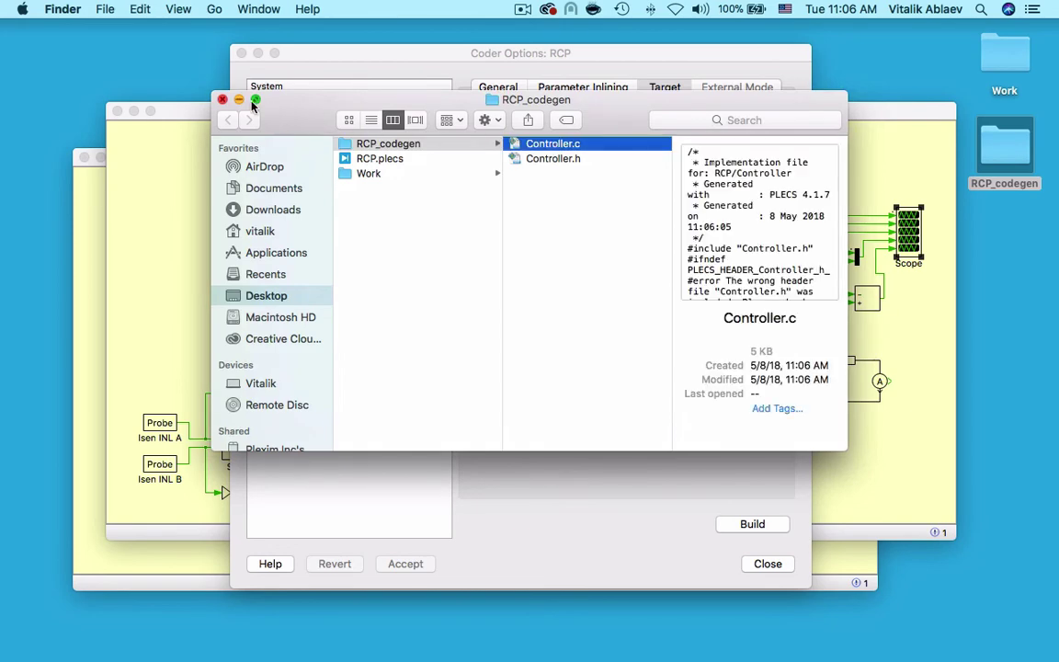
{"action": "left_click", "coordinate": [221, 100]}
{"action": "left_click", "coordinate": [241, 55]}
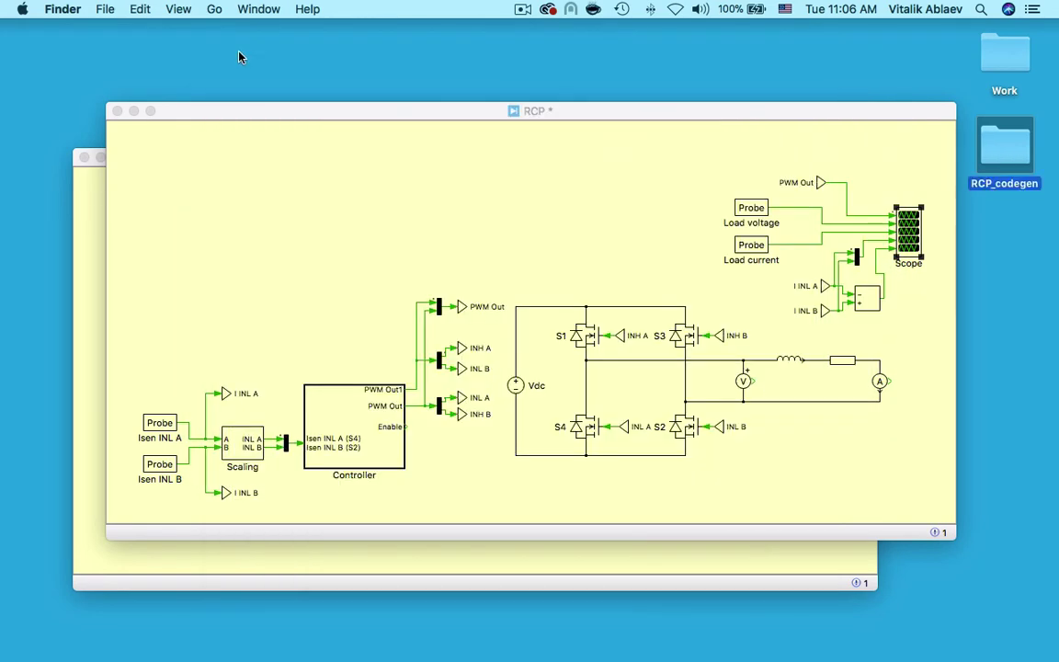
Step: Switch the Controller subsystem to CodeGen simulation mode and rerun the simulation in the Scope
{"action": "right_click", "coordinate": [313, 430]}
{"action": "mouse_move", "coordinate": [588, 631]}
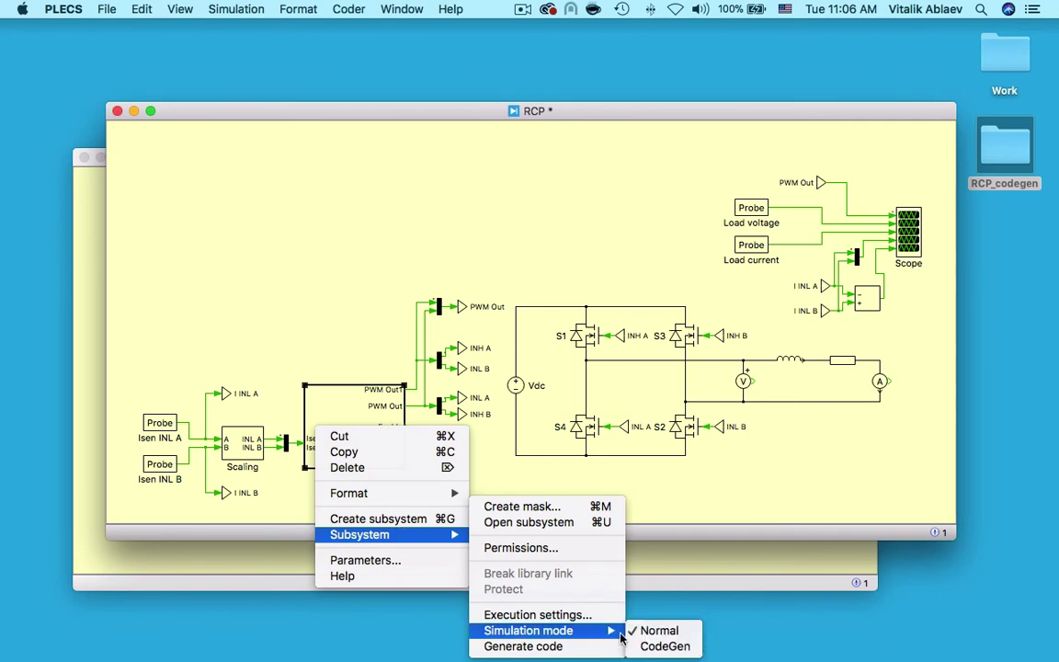
{"action": "left_click", "coordinate": [648, 646]}
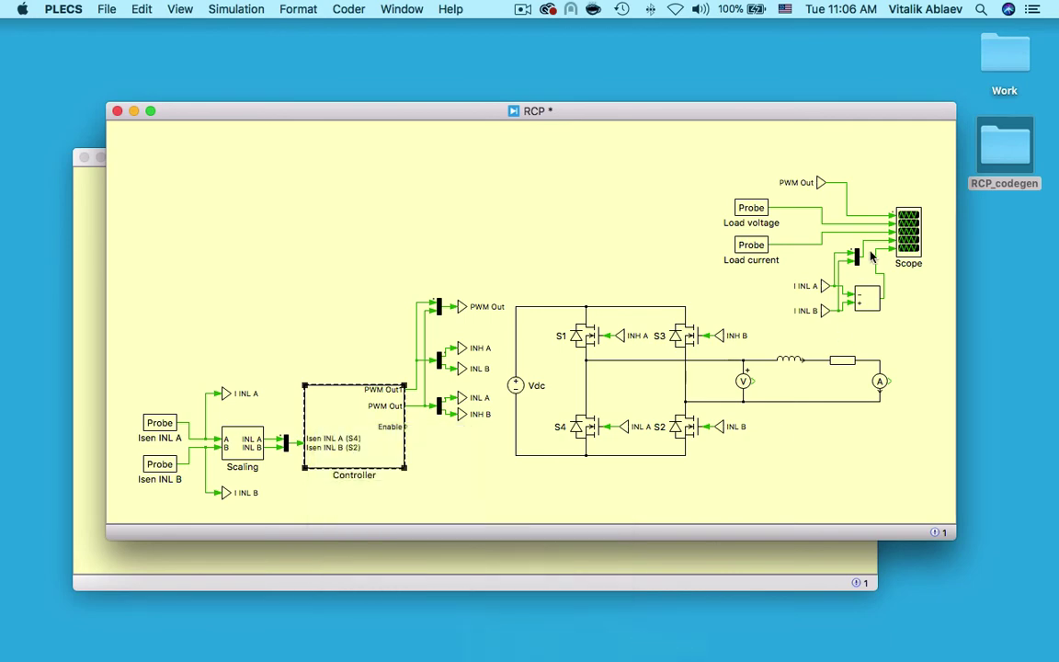
{"action": "double_click", "coordinate": [913, 238]}
{"action": "key", "text": "super+t"}
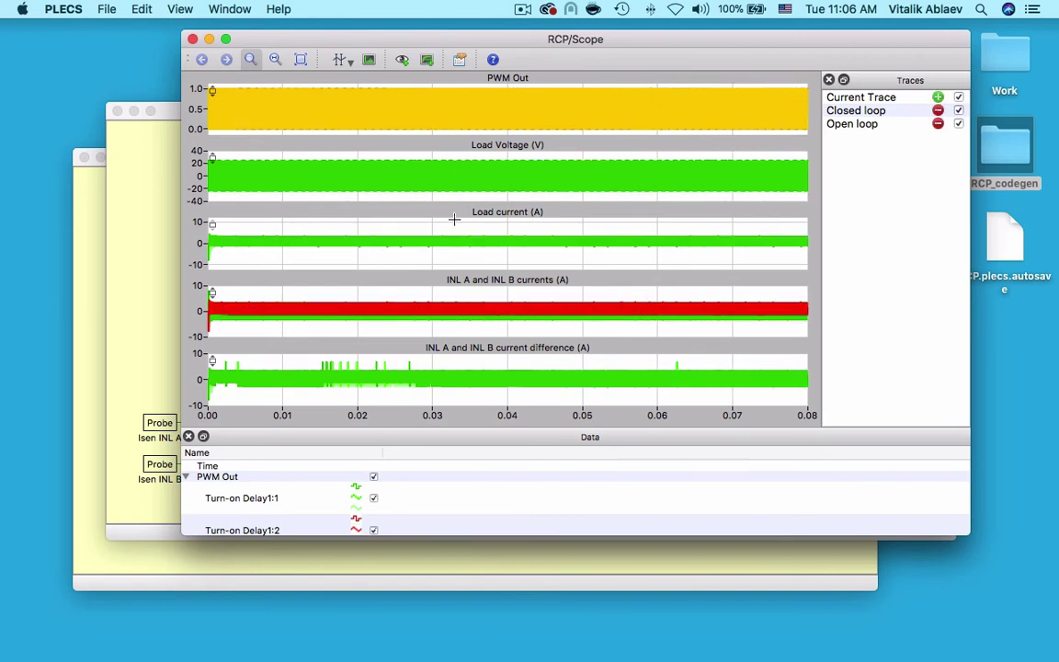
Step: Zoom in to a few switching periods and spread the Load current and Load Voltage traces
{"action": "left_click_drag", "start_coordinate": [456, 222], "coordinate": [487, 244]}
{"action": "left_click_drag", "start_coordinate": [358, 225], "coordinate": [427, 244]}
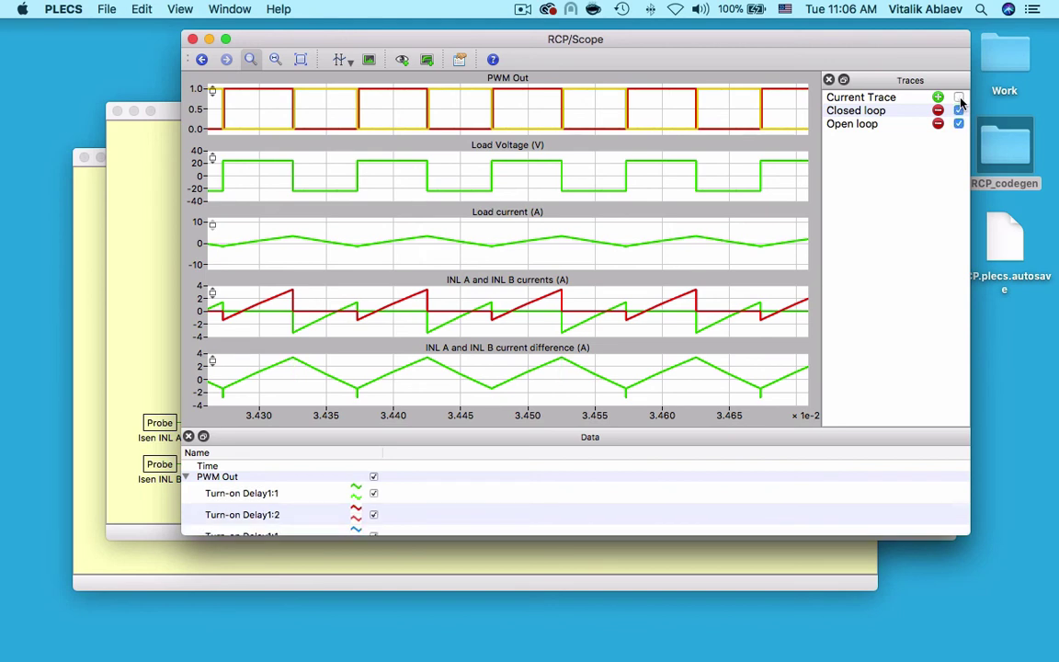
{"action": "right_click", "coordinate": [576, 238]}
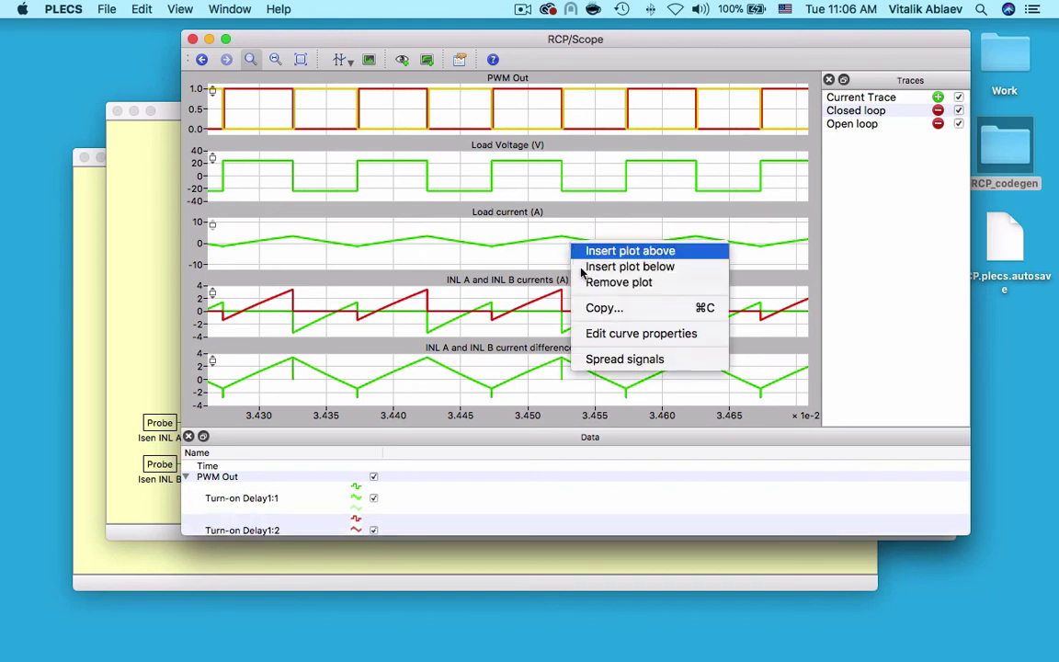
{"action": "left_click", "coordinate": [593, 357]}
{"action": "right_click", "coordinate": [535, 176]}
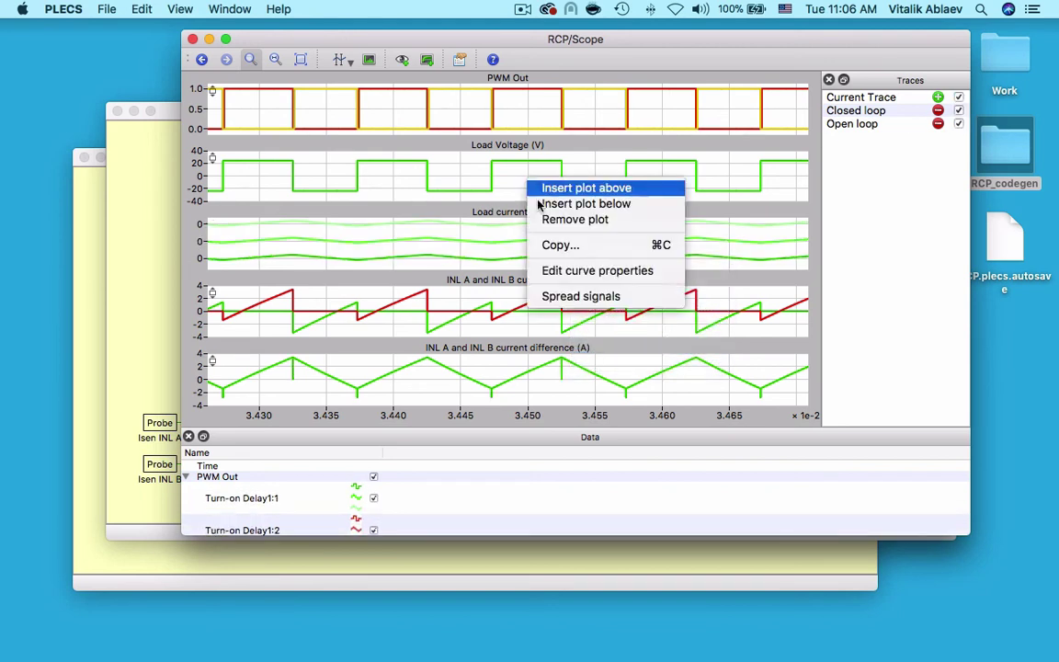
{"action": "left_click", "coordinate": [550, 294]}
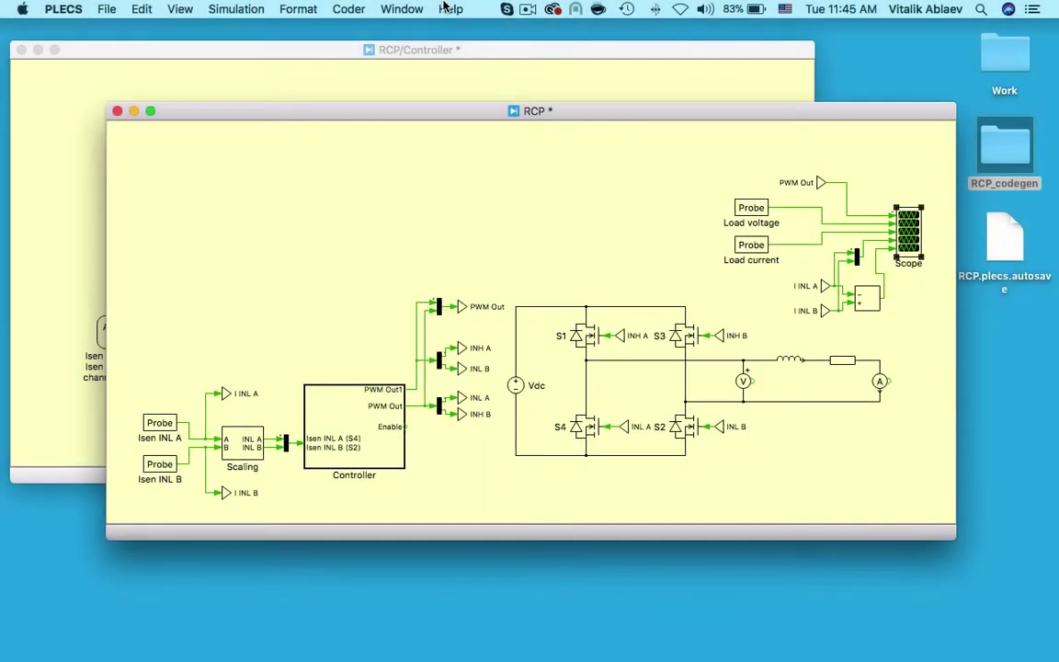
Step: Set the coder target to PLECS RT Box 1, select the found box, and build the controller
{"action": "left_click", "coordinate": [348, 9]}
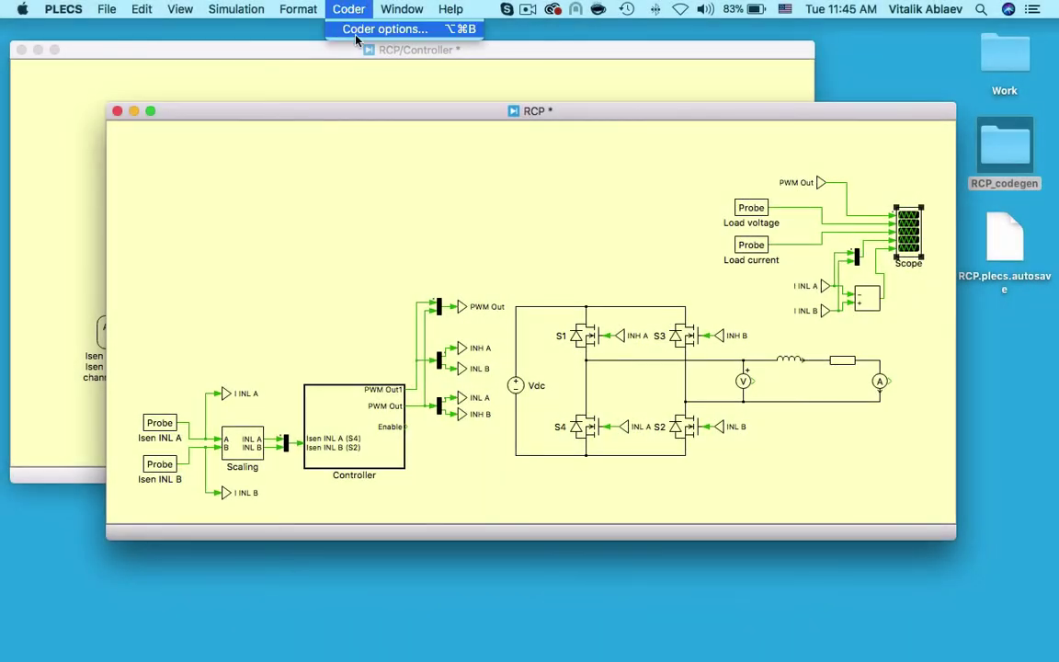
{"action": "left_click", "coordinate": [357, 35]}
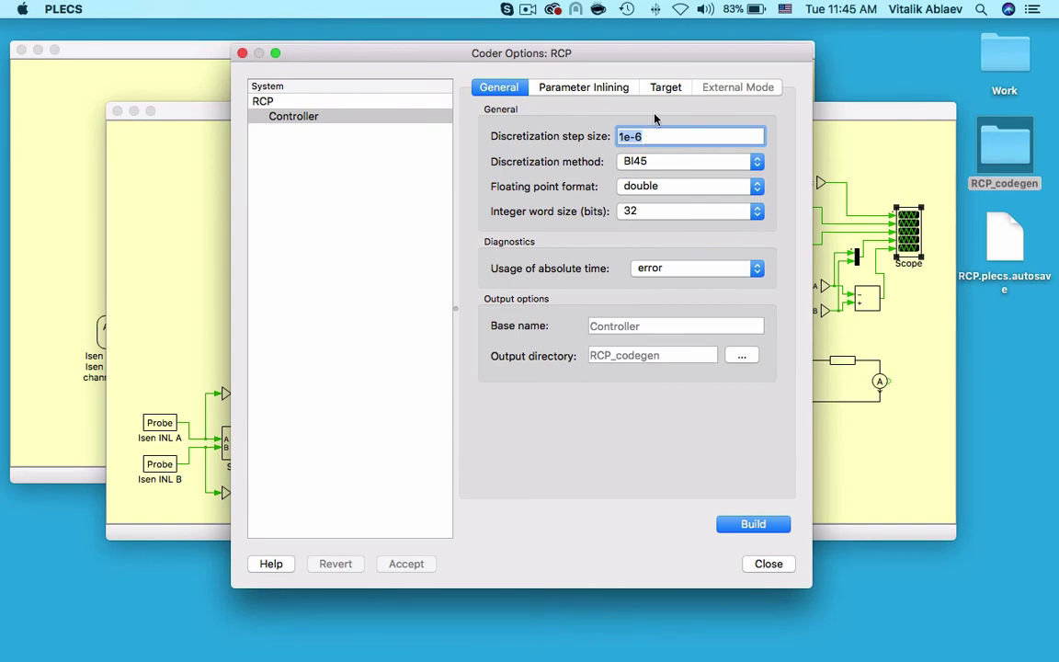
{"action": "left_click", "coordinate": [662, 88]}
{"action": "left_click", "coordinate": [721, 124]}
{"action": "left_click", "coordinate": [715, 139]}
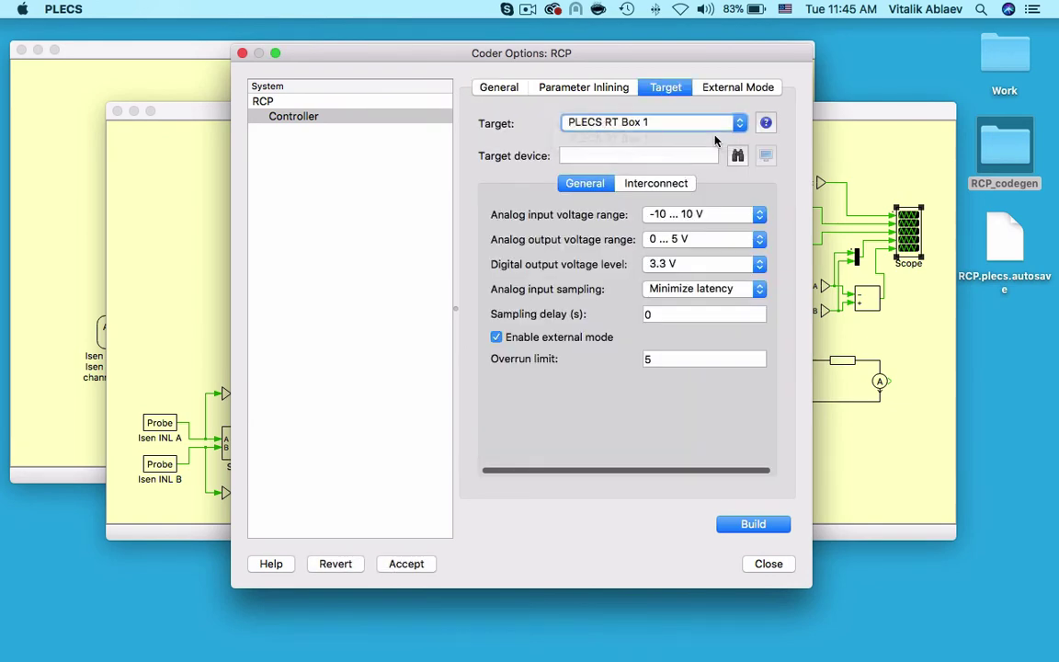
{"action": "left_click", "coordinate": [441, 399]}
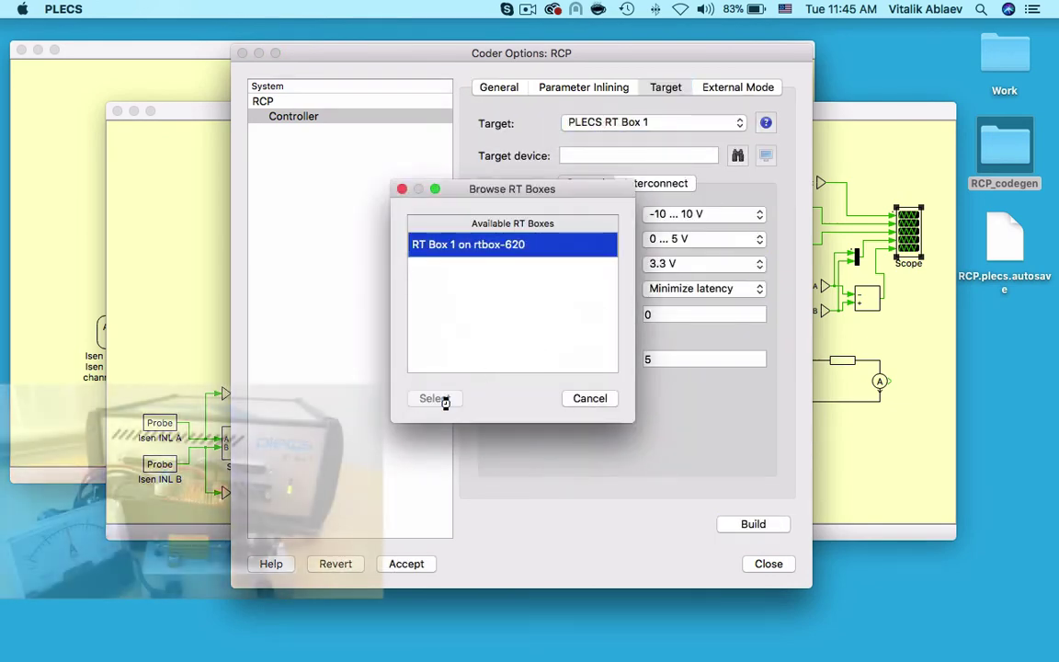
{"action": "left_click", "coordinate": [737, 524]}
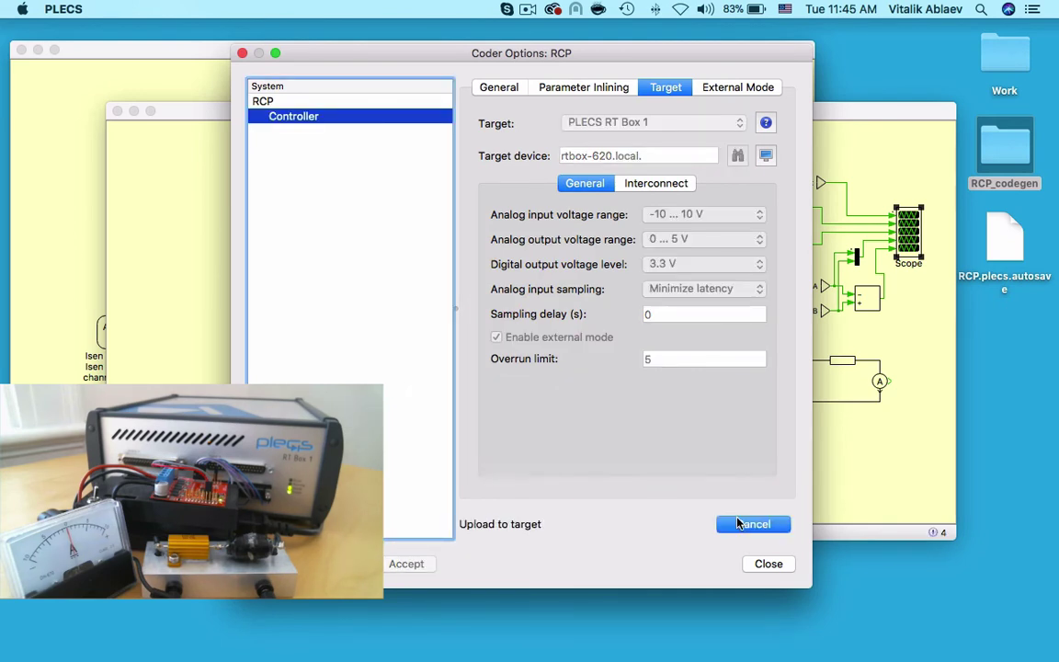
Step: Connect to the RT Box in external mode and activate autotriggering
{"action": "left_click", "coordinate": [741, 87]}
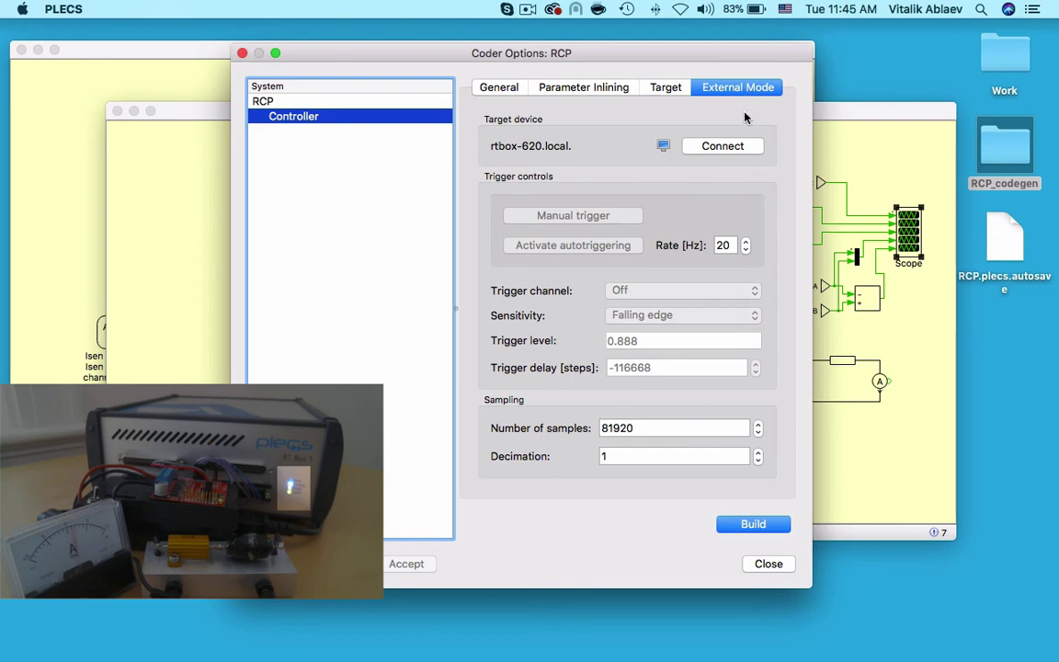
{"action": "left_click", "coordinate": [740, 147]}
{"action": "left_click", "coordinate": [511, 246]}
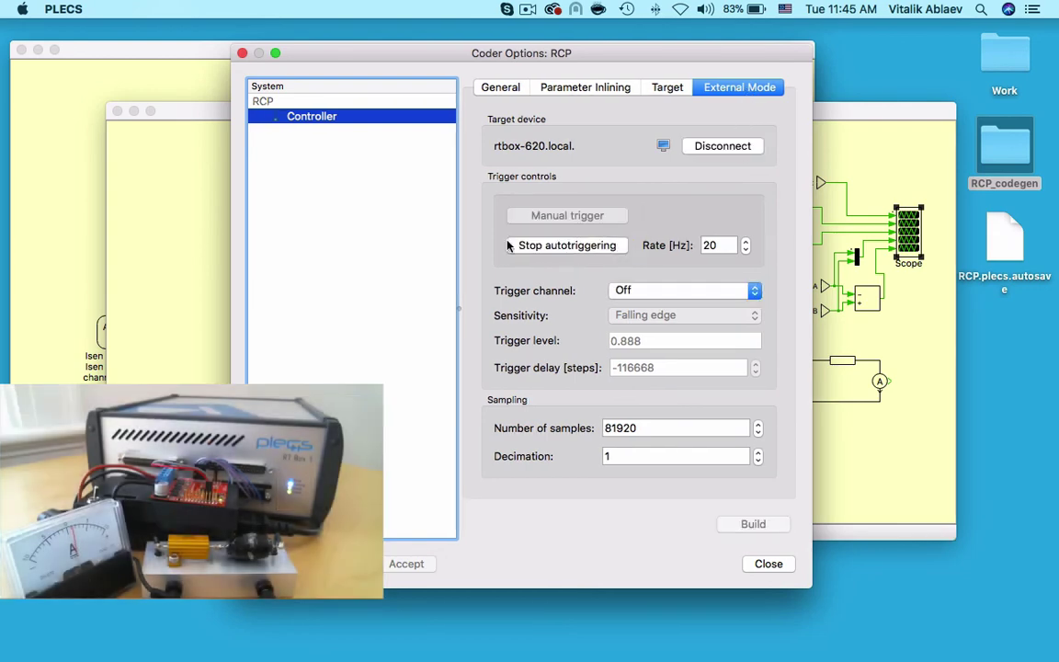
{"action": "left_click", "coordinate": [38, 234]}
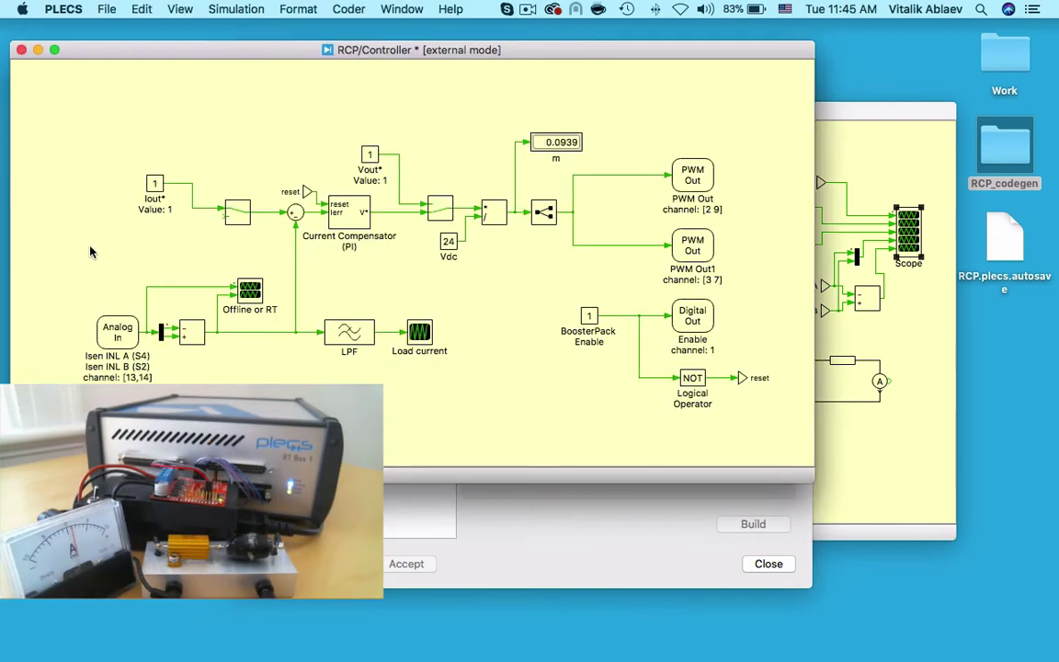
Step: Zoom the Offline or RT scope to a few switching periods of live load current (~0.99 A), then move it aside
{"action": "double_click", "coordinate": [249, 292]}
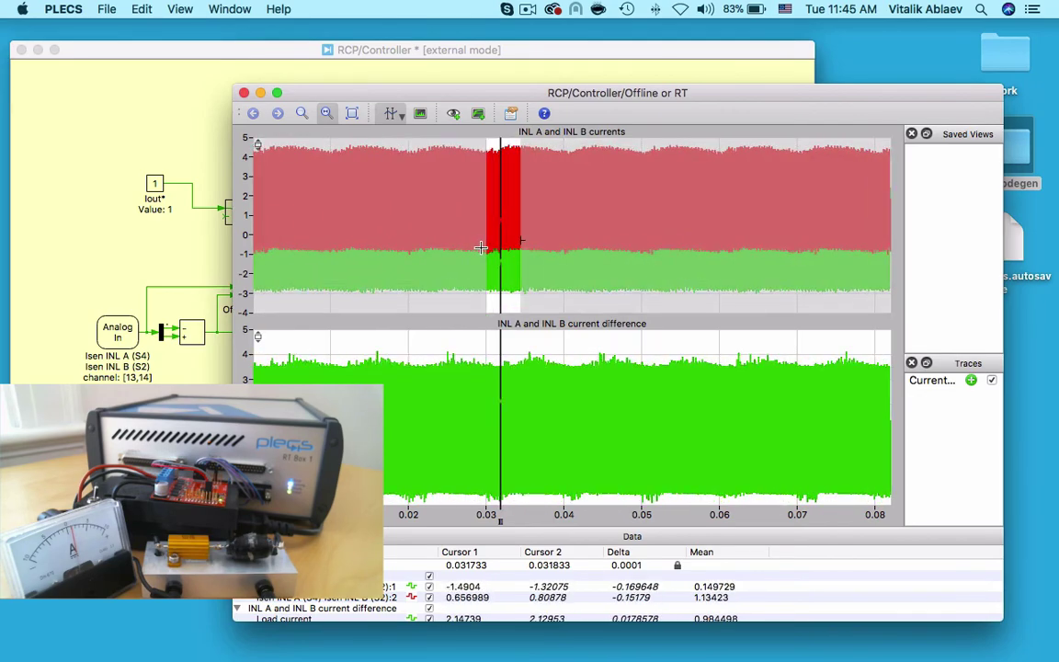
{"action": "left_click_drag", "start_coordinate": [480, 247], "coordinate": [483, 247]}
{"action": "scroll", "coordinate": [656, 223], "scroll_direction": "up", "scroll_amount": 5}
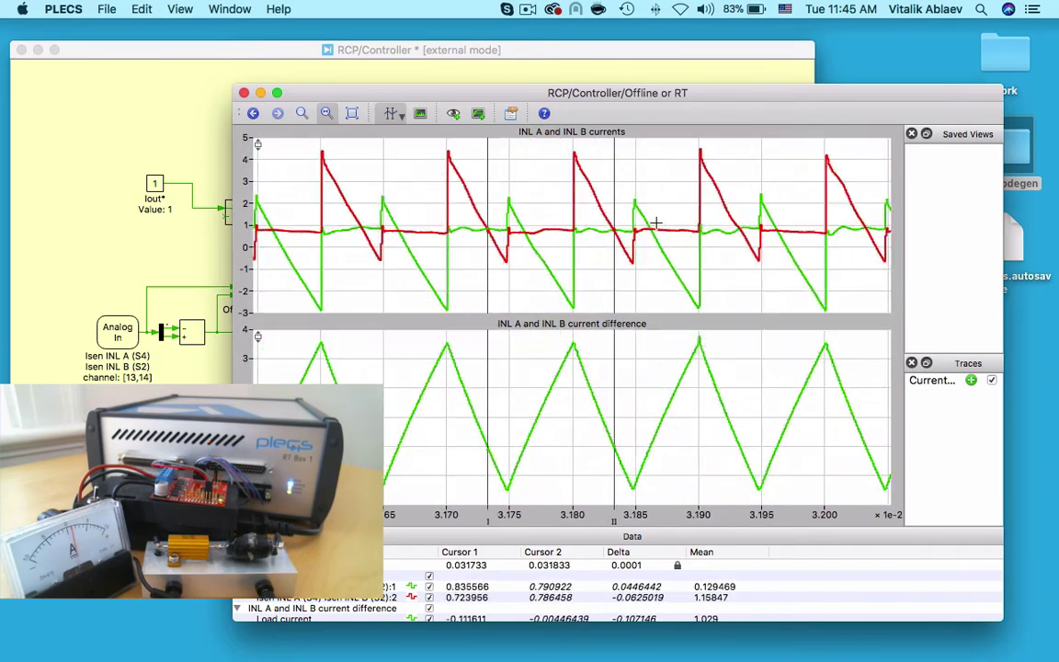
{"action": "scroll", "coordinate": [501, 230], "scroll_direction": "up", "scroll_amount": 3}
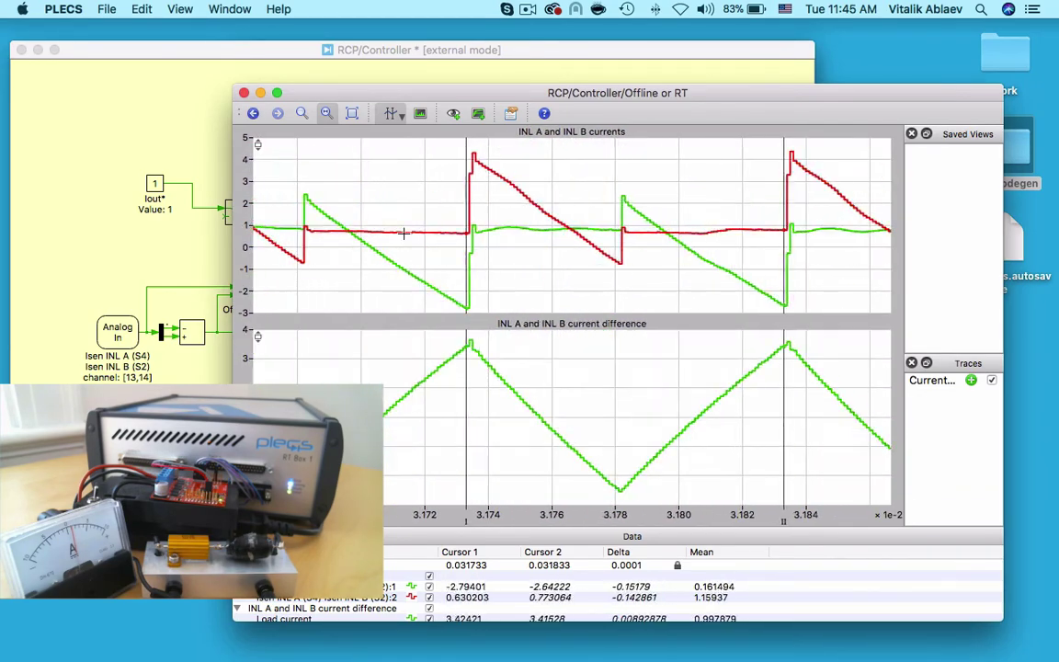
{"action": "scroll", "coordinate": [674, 588], "scroll_direction": "down", "scroll_amount": 1}
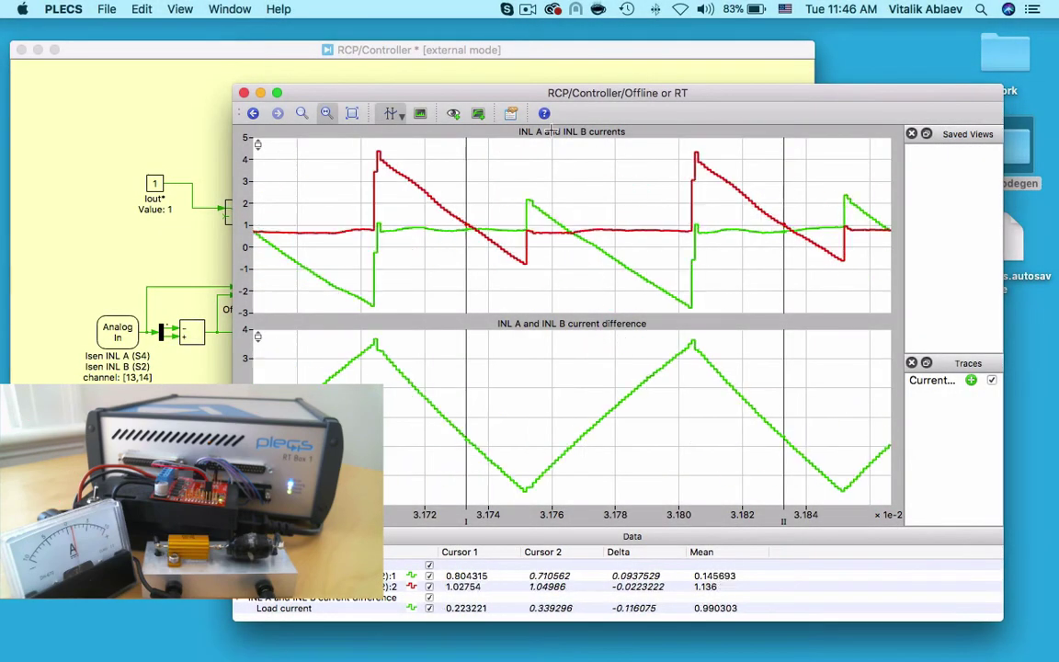
{"action": "left_click_drag", "start_coordinate": [534, 121], "coordinate": [589, 162]}
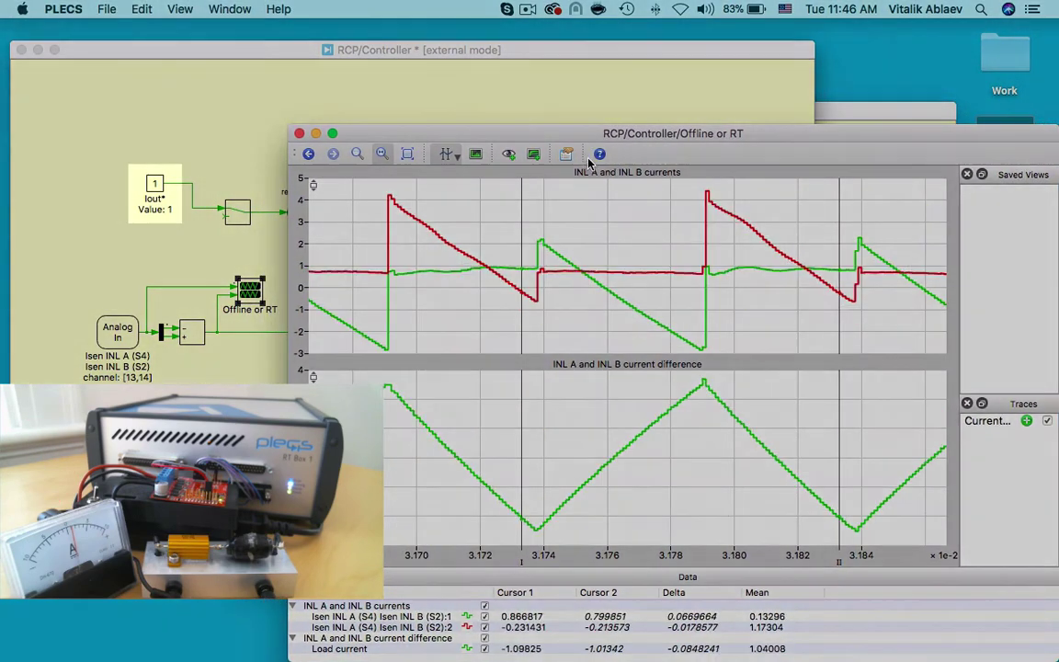
Step: Change the Iout setpoint to 2 so the live load current follows
{"action": "left_click", "coordinate": [170, 211]}
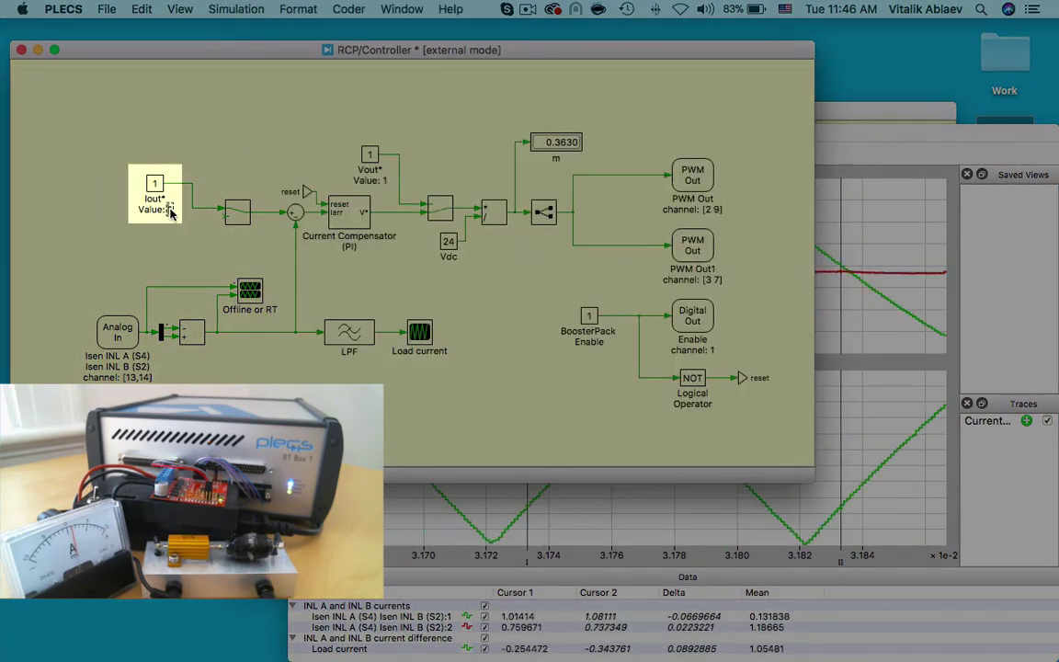
{"action": "type", "text": "2"}
{"action": "key", "text": "Return"}
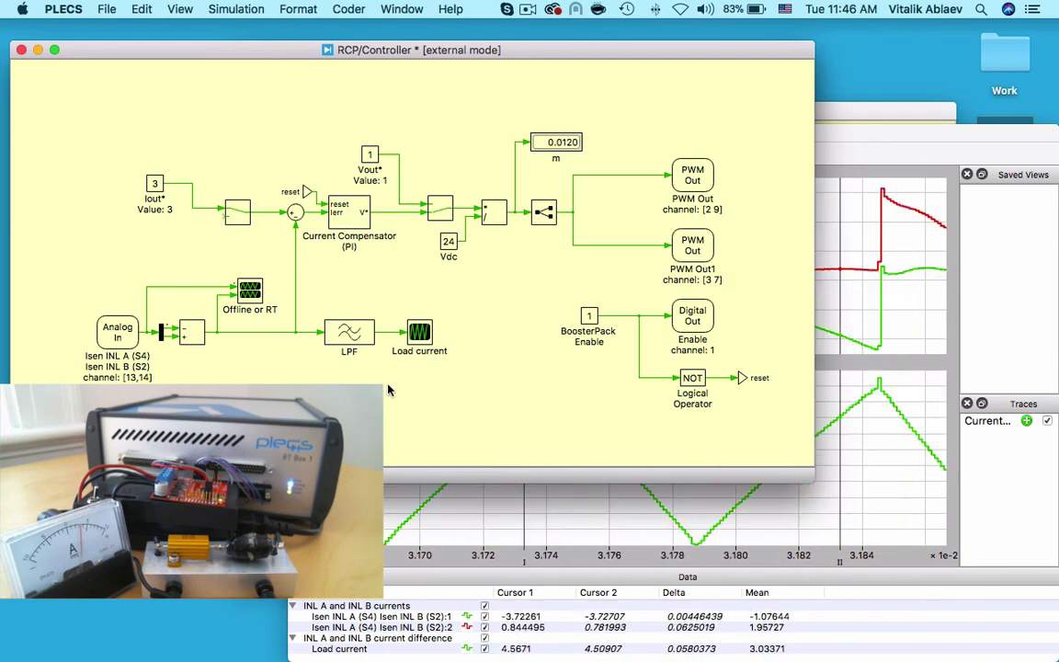
Step: Set the Iout setpoint to -3 (load current ~-3 A) and reopen the Coder Options
{"action": "left_click", "coordinate": [169, 209]}
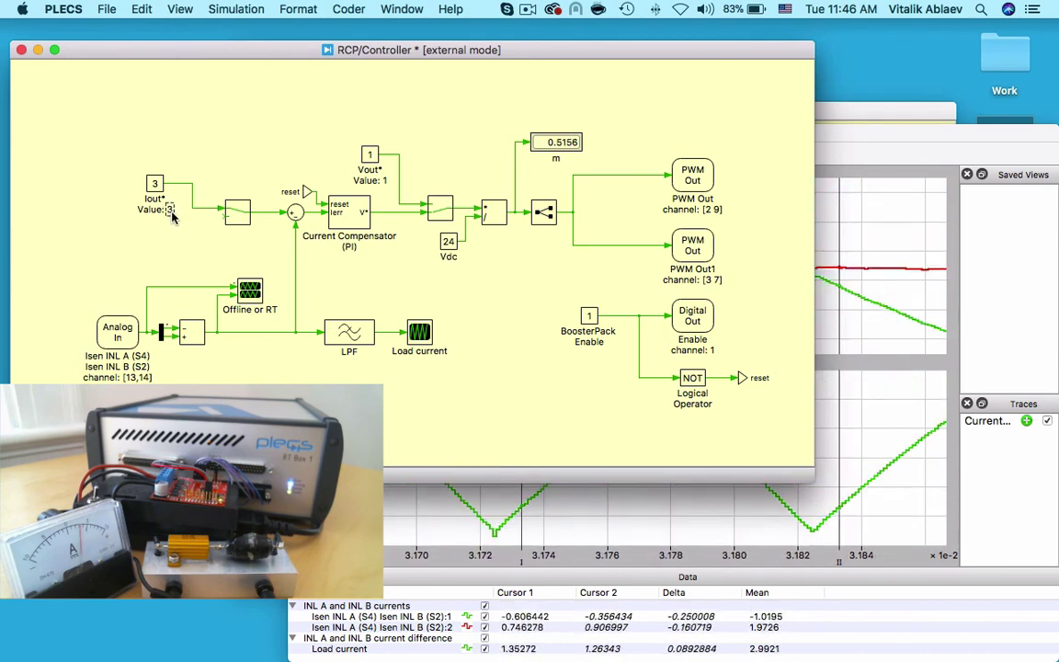
{"action": "type", "text": "-3"}
{"action": "key", "text": "Return"}
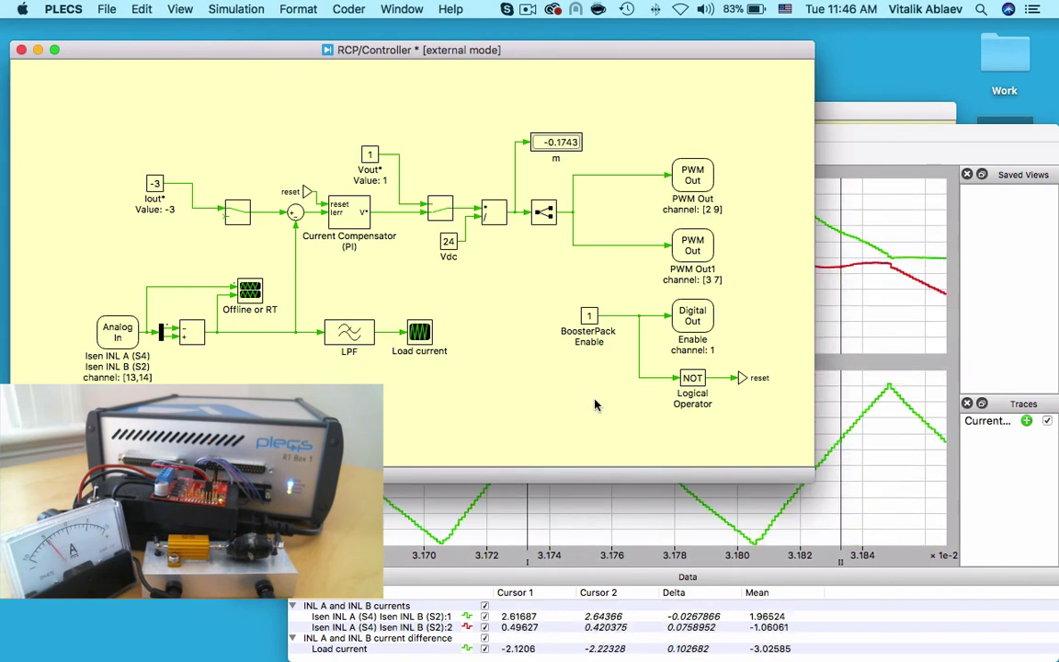
{"action": "key", "text": "super+alt+b"}
Step: Set the external-mode trigger channel to 2: [Load current] and reposition the live scope in front
{"action": "left_click", "coordinate": [693, 291]}
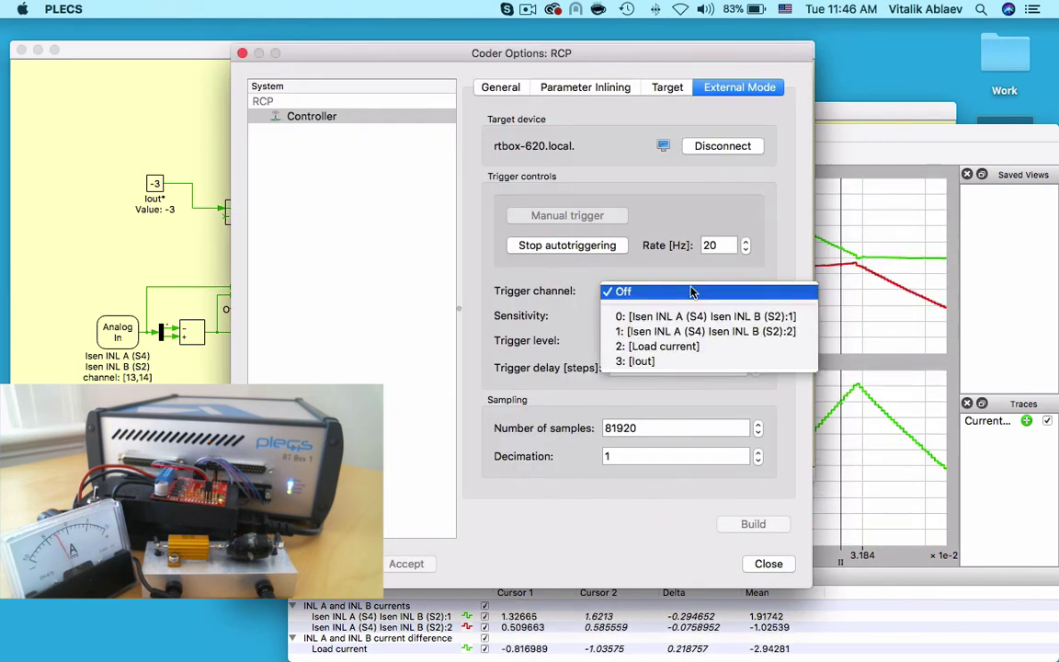
{"action": "left_click", "coordinate": [693, 346]}
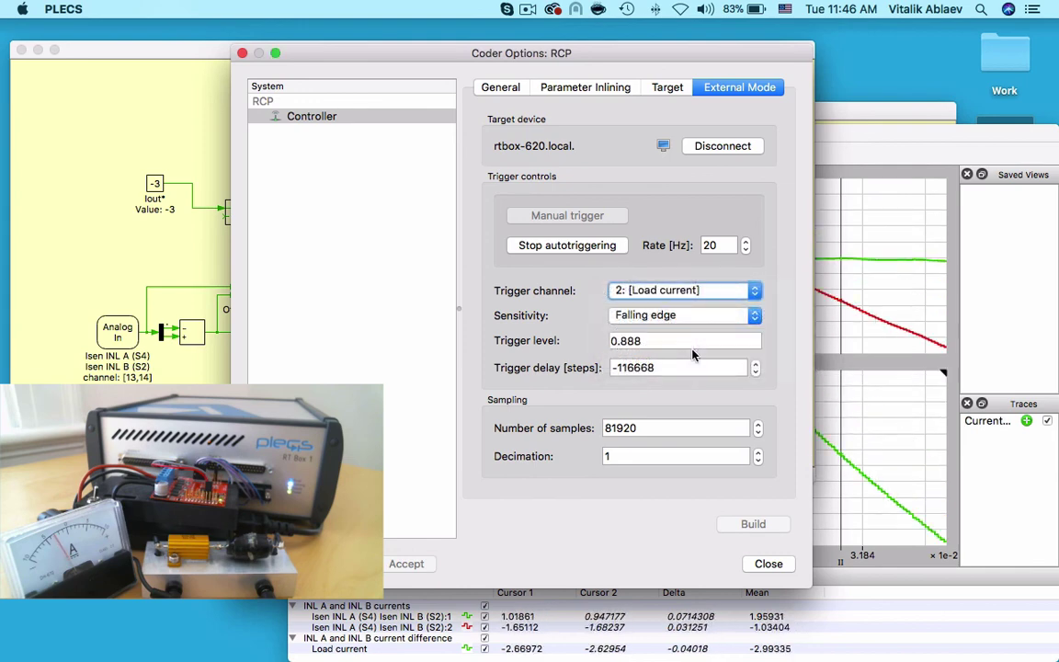
{"action": "left_click", "coordinate": [868, 216]}
{"action": "left_click_drag", "start_coordinate": [834, 139], "coordinate": [835, 62]}
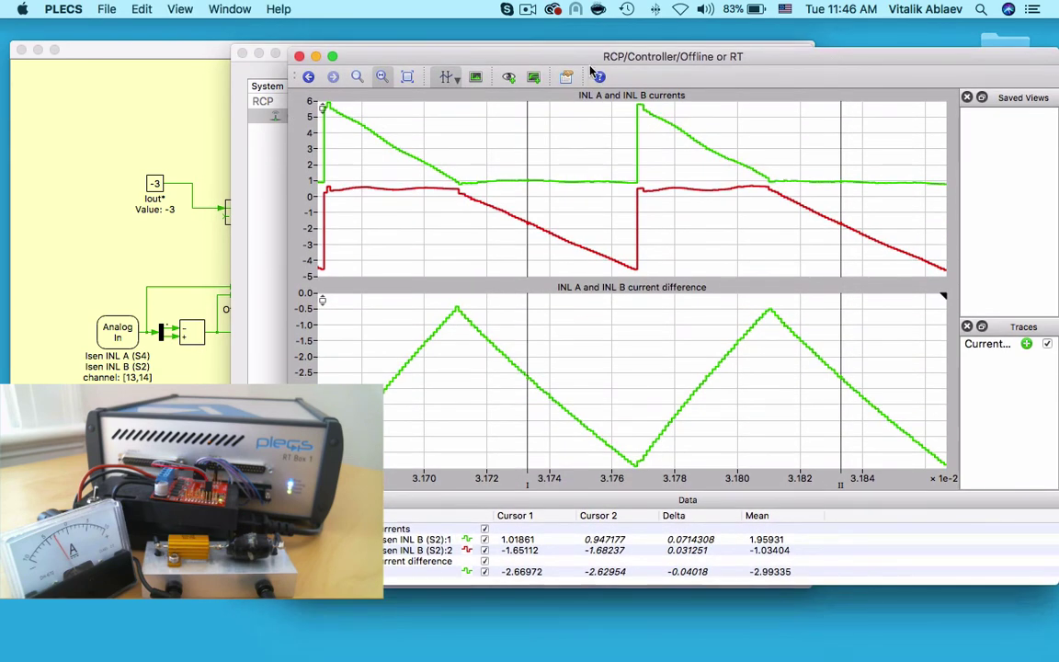
{"action": "left_click_drag", "start_coordinate": [535, 55], "coordinate": [454, 51]}
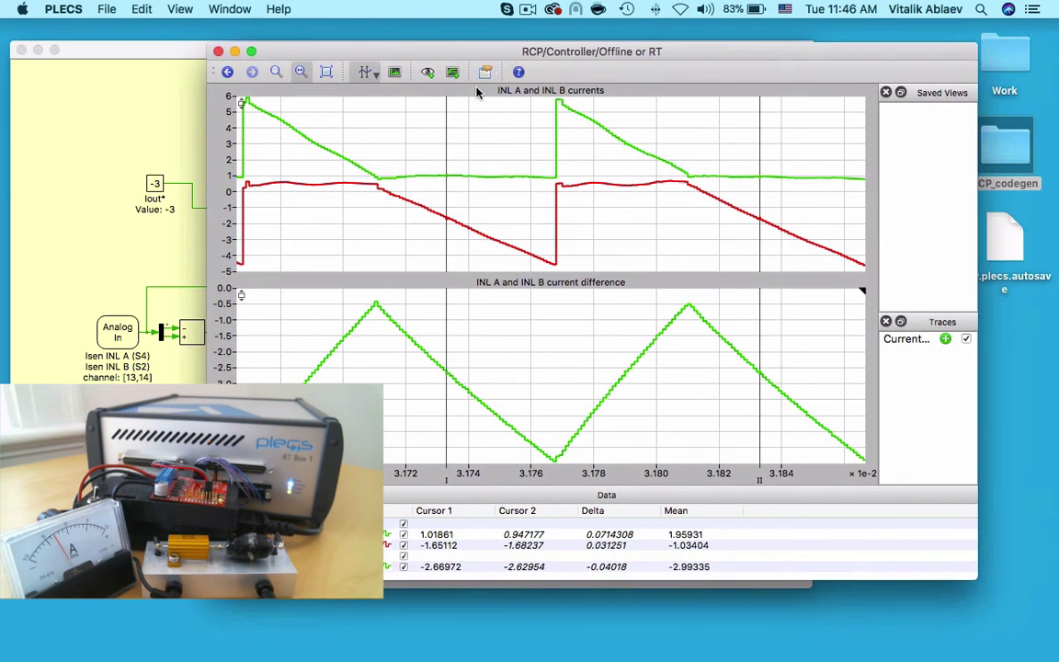